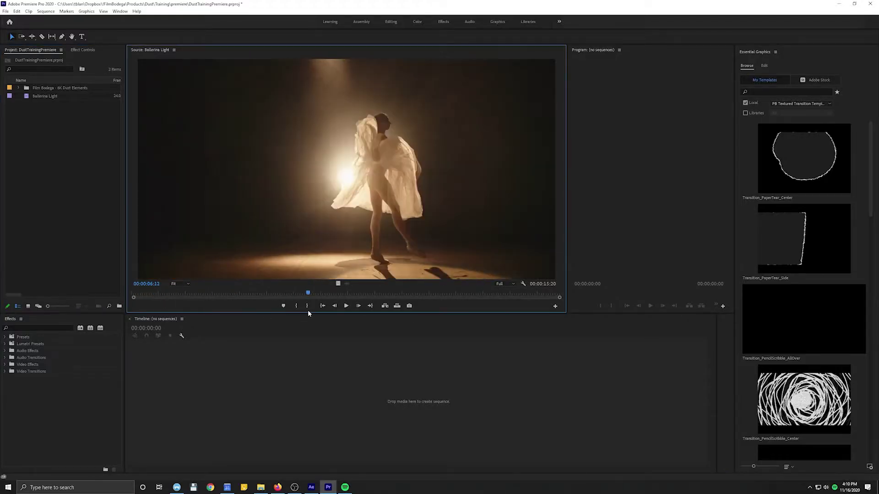
- Scrub through the Ballerina Light source clip to examine the light beam and the dancer's movement
{"action": "left_click_drag", "start_coordinate": [308, 312], "coordinate": [235, 306]}
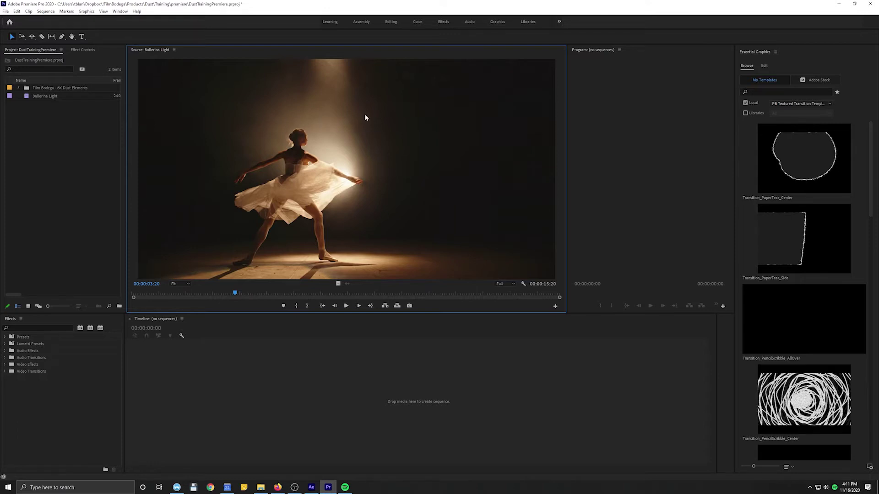
{"action": "left_click_drag", "start_coordinate": [235, 294], "coordinate": [385, 293]}
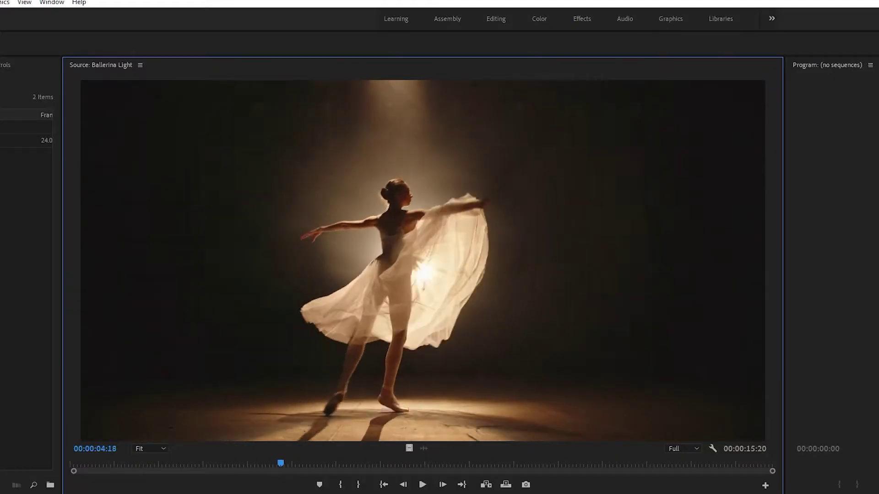
{"action": "left_click_drag", "start_coordinate": [487, 463], "coordinate": [217, 464]}
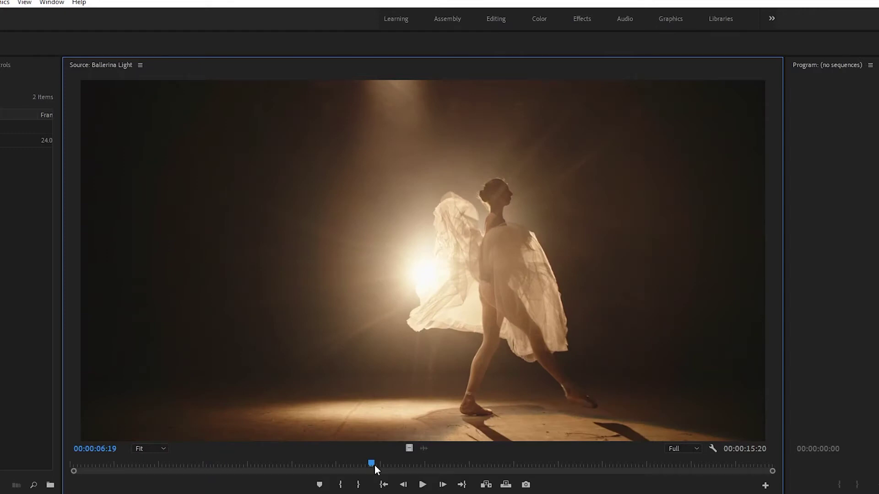
{"action": "left_click_drag", "start_coordinate": [374, 465], "coordinate": [263, 493]}
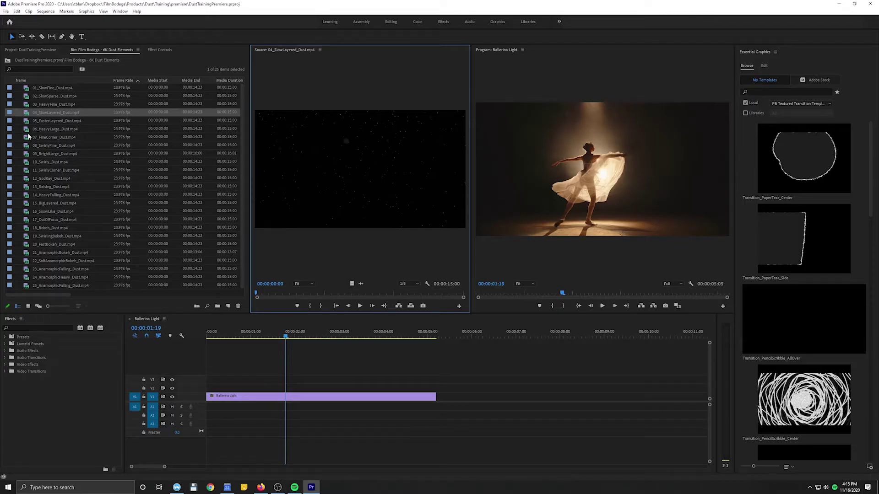
- Preview several dust elements in the source monitor, including the FastBokeh, SoftAnamorphicBokeh, SlowFine, FasterLayered and HeavyLarge clips
{"action": "double_click", "coordinate": [24, 138]}
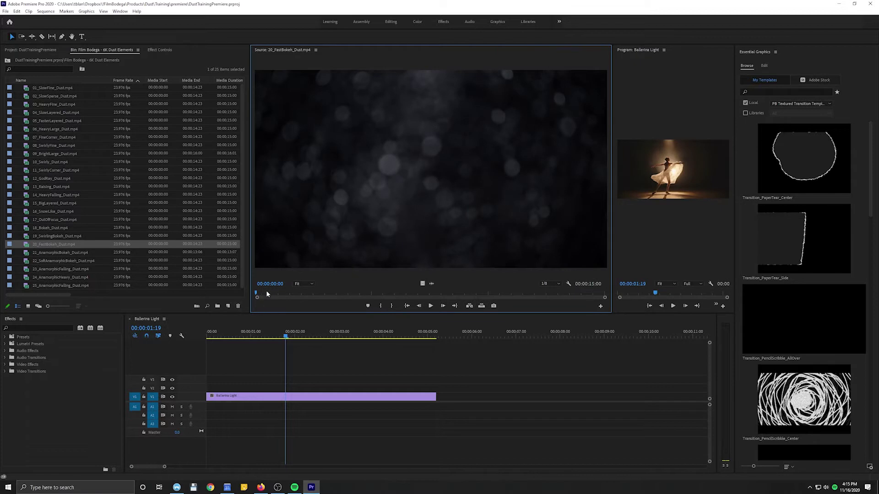
{"action": "left_click_drag", "start_coordinate": [267, 294], "coordinate": [361, 302]}
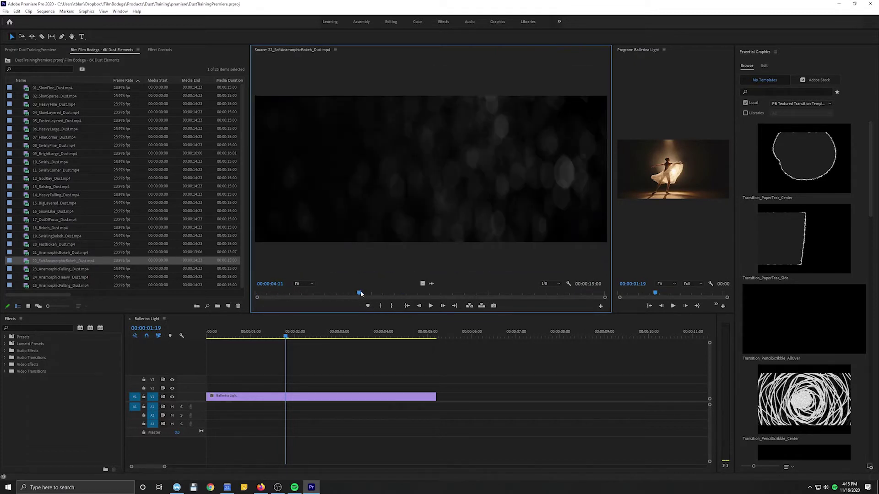
{"action": "left_click_drag", "start_coordinate": [360, 293], "coordinate": [427, 293]}
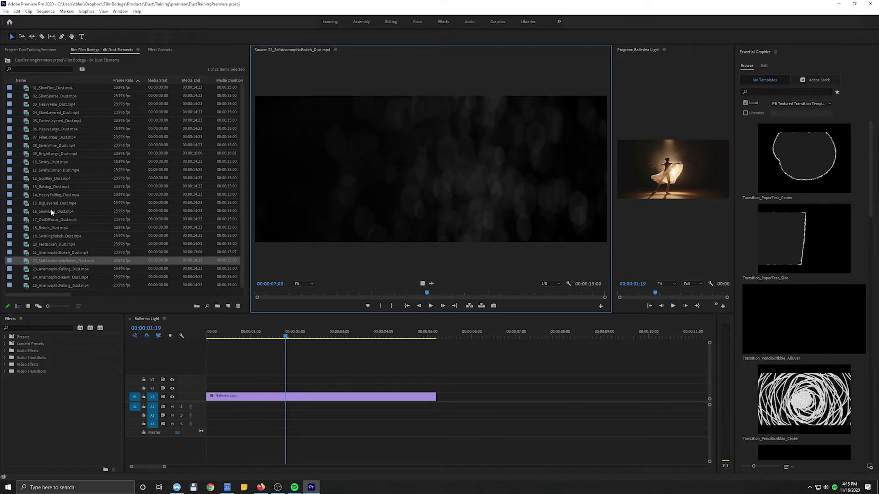
{"action": "double_click", "coordinate": [26, 89]}
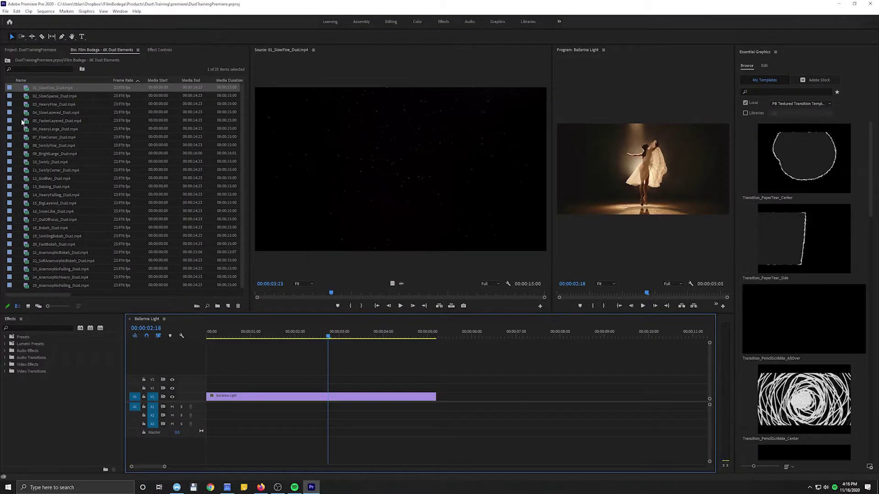
{"action": "double_click", "coordinate": [25, 121]}
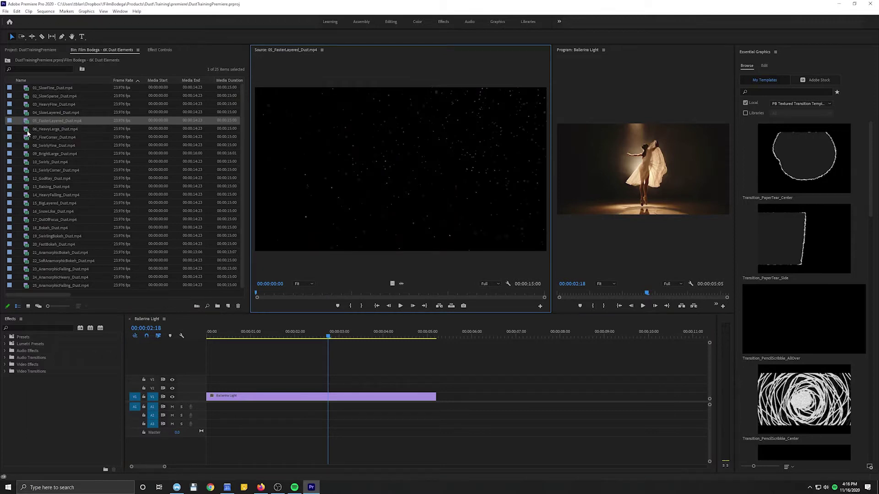
{"action": "double_click", "coordinate": [27, 130]}
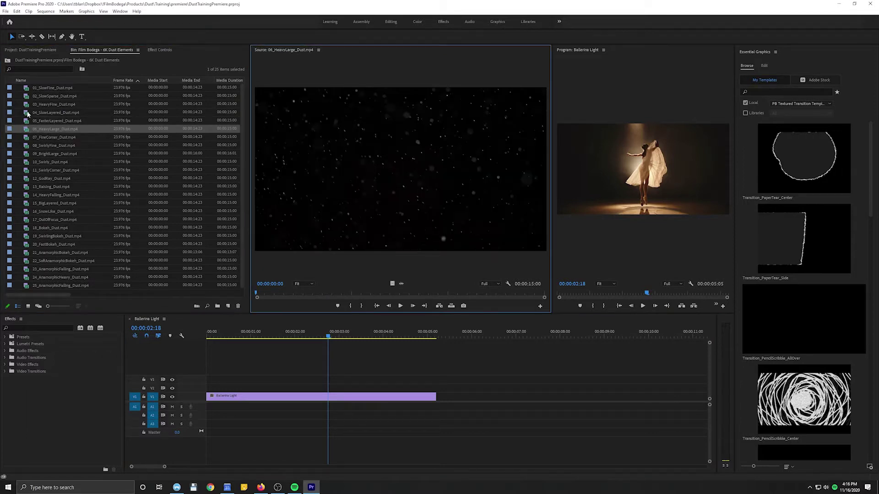
- Load 04_SlowLayered_Dust.mp4, mark its In point at 00:00:04:00 and place its video on V2 above the Ballerina Light clip
{"action": "double_click", "coordinate": [26, 113]}
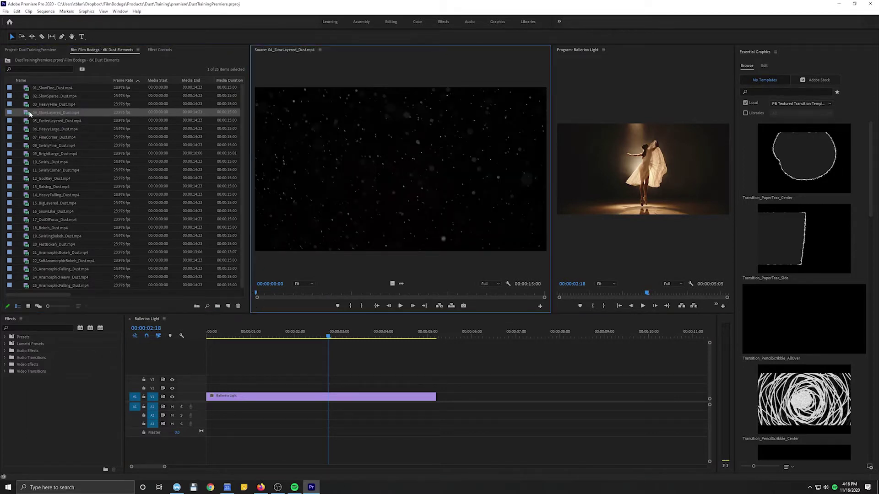
{"action": "left_click_drag", "start_coordinate": [257, 293], "coordinate": [288, 295]}
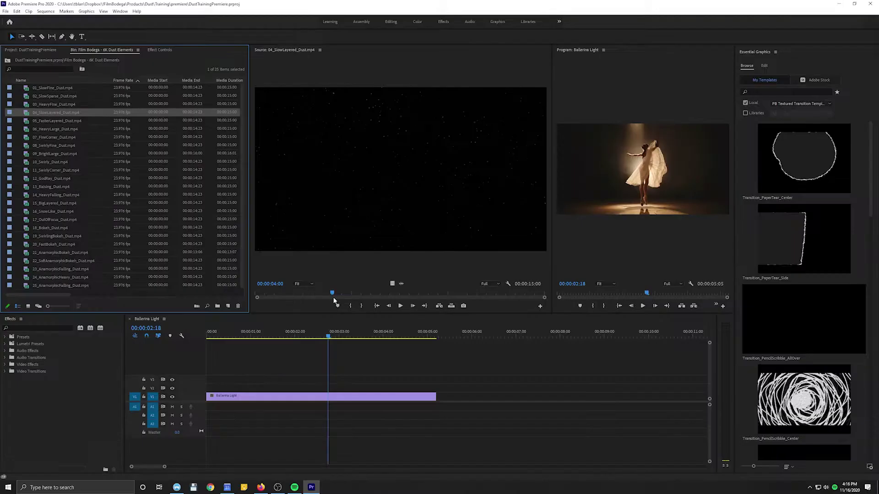
{"action": "left_click", "coordinate": [332, 295]}
{"action": "key", "text": "i"}
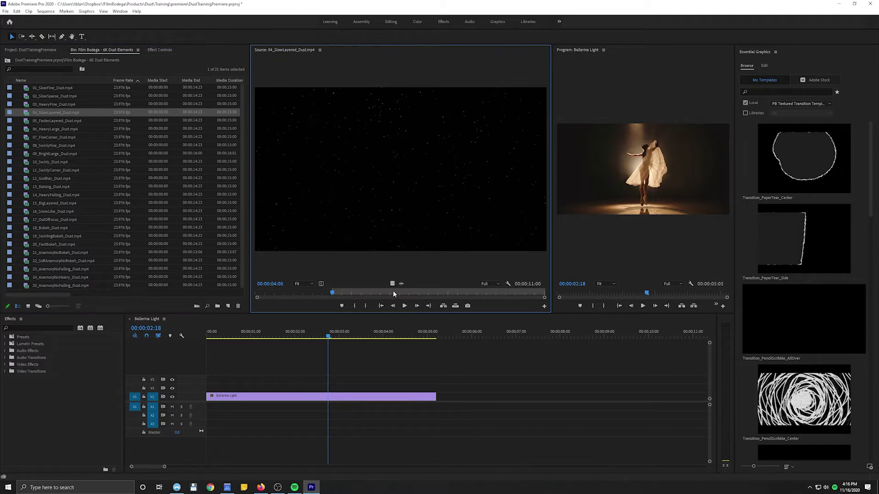
{"action": "mouse_move", "coordinate": [392, 283]}
{"action": "left_mouse_down"}
{"action": "mouse_move", "coordinate": [275, 370]}
{"action": "mouse_move", "coordinate": [392, 285]}
{"action": "left_mouse_up"}
{"action": "left_click_drag", "start_coordinate": [392, 283], "coordinate": [206, 389]}
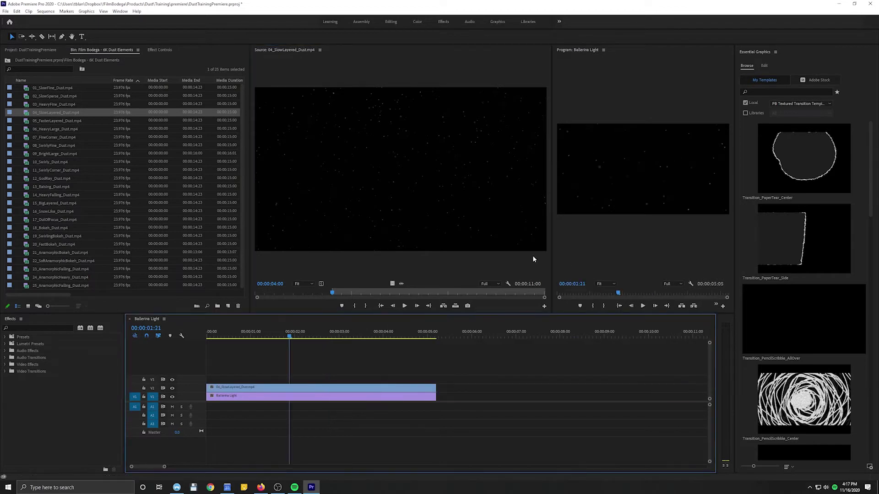
- Enlarge the program monitor and fit the dust clip on V2 to the sequence with Set to Frame Size
{"action": "left_click_drag", "start_coordinate": [553, 253], "coordinate": [329, 270]}
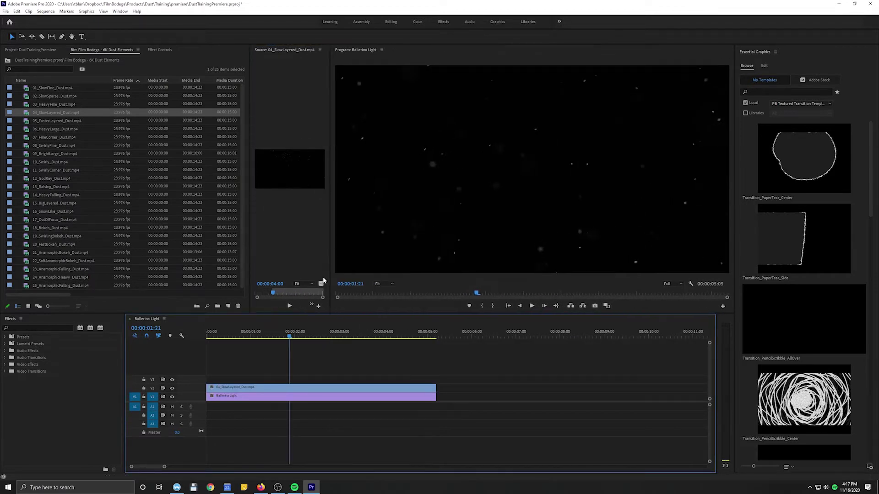
{"action": "mouse_move", "coordinate": [318, 339]}
{"action": "left_mouse_down"}
{"action": "mouse_move", "coordinate": [386, 338]}
{"action": "mouse_move", "coordinate": [292, 337]}
{"action": "mouse_move", "coordinate": [320, 337]}
{"action": "left_mouse_up"}
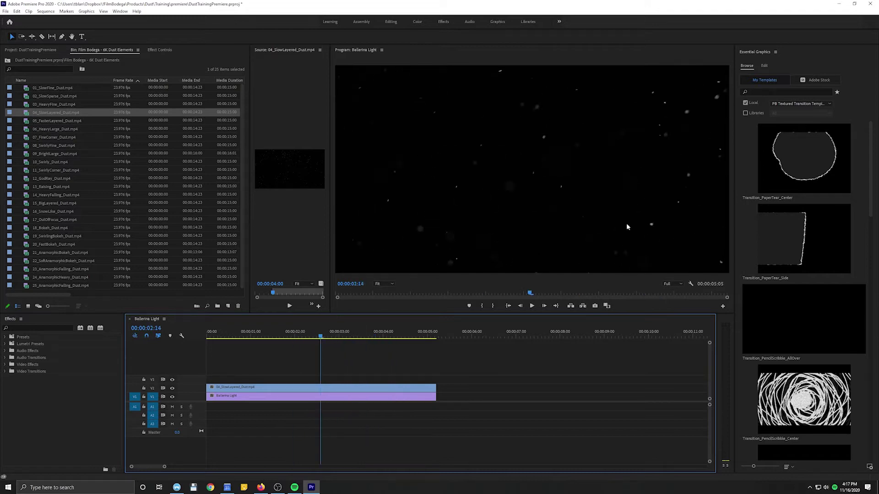
{"action": "key", "text": "Left"}
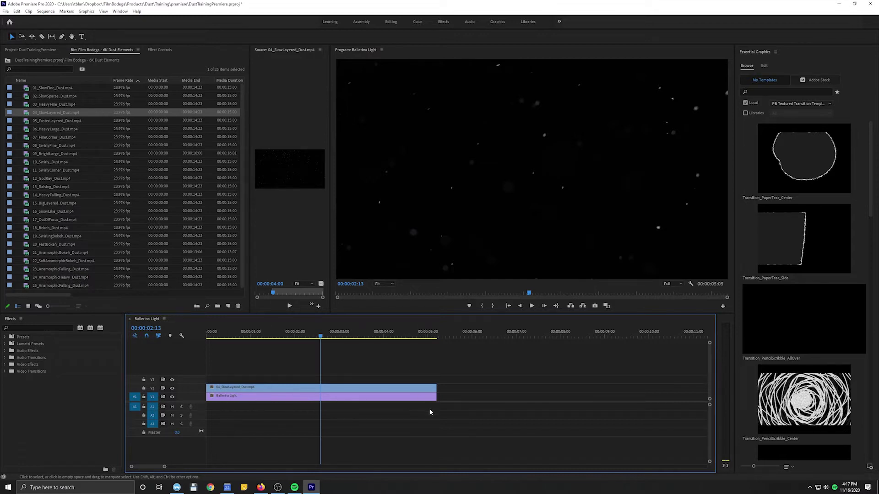
{"action": "right_click", "coordinate": [264, 389]}
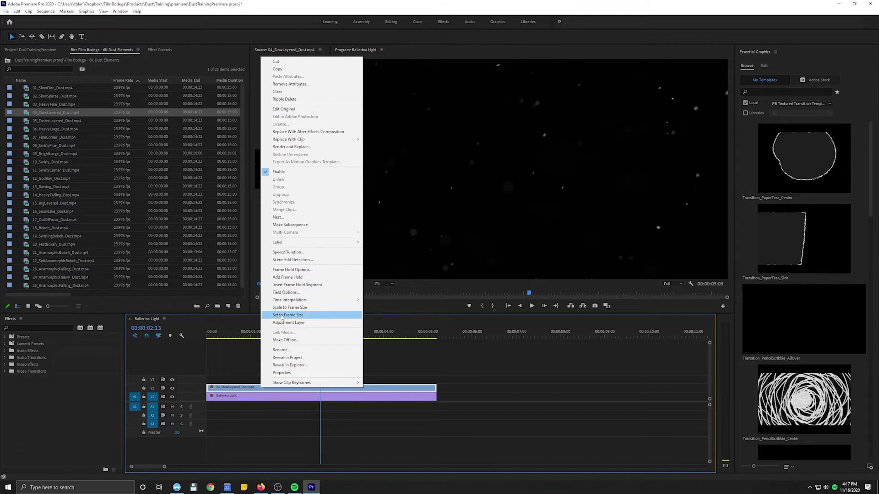
{"action": "left_click", "coordinate": [282, 315]}
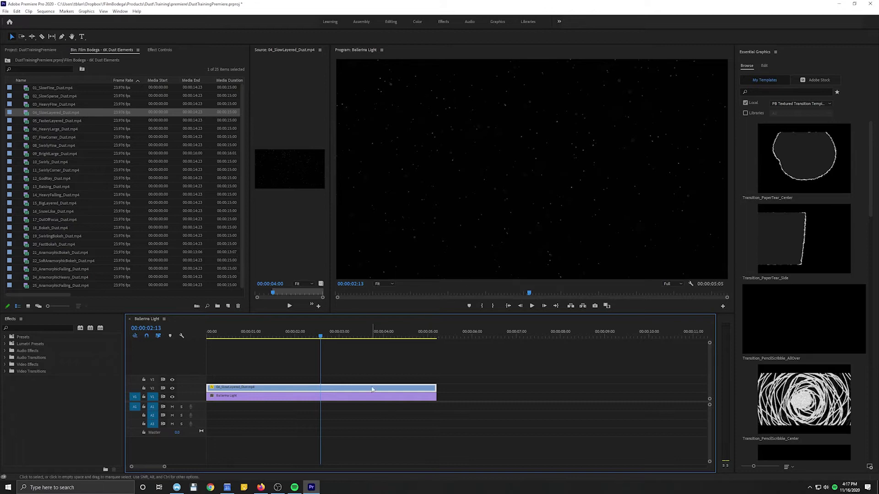
- Set the blend mode of the 04_SlowLayered_Dust.mp4 clip to Screen in its opacity settings
{"action": "left_click", "coordinate": [162, 50]}
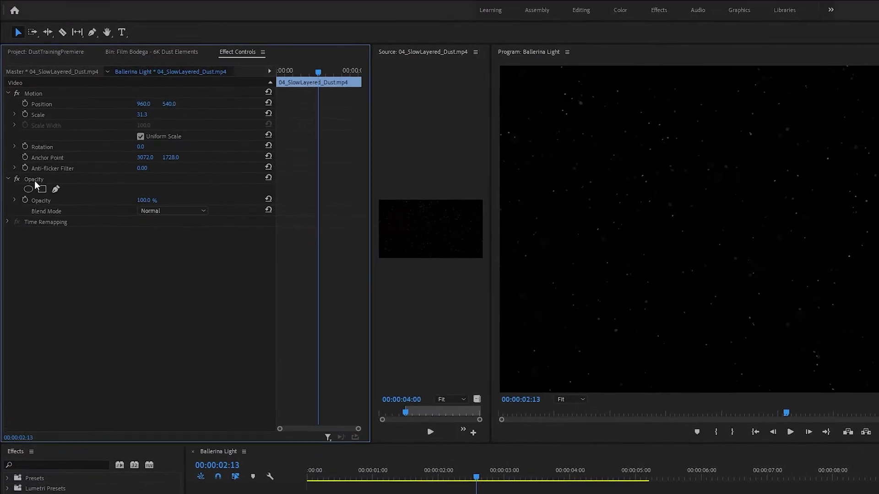
{"action": "left_click", "coordinate": [8, 182]}
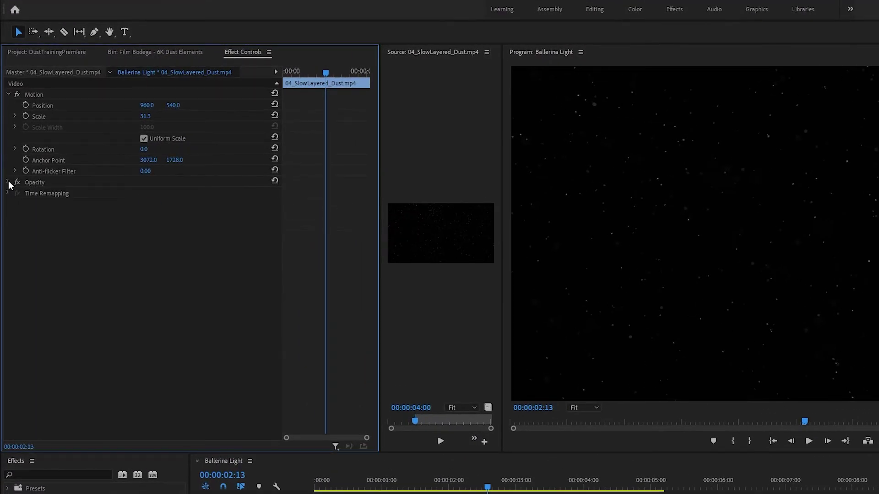
{"action": "left_click", "coordinate": [9, 182]}
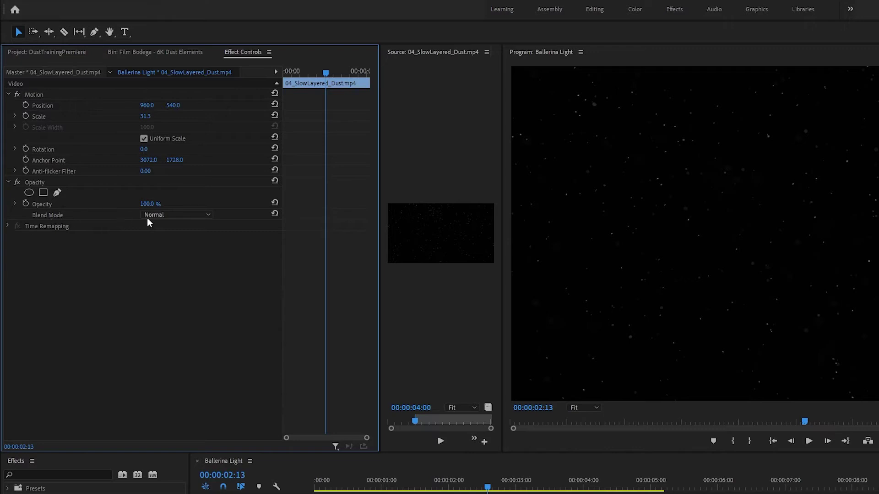
{"action": "left_click", "coordinate": [176, 215]}
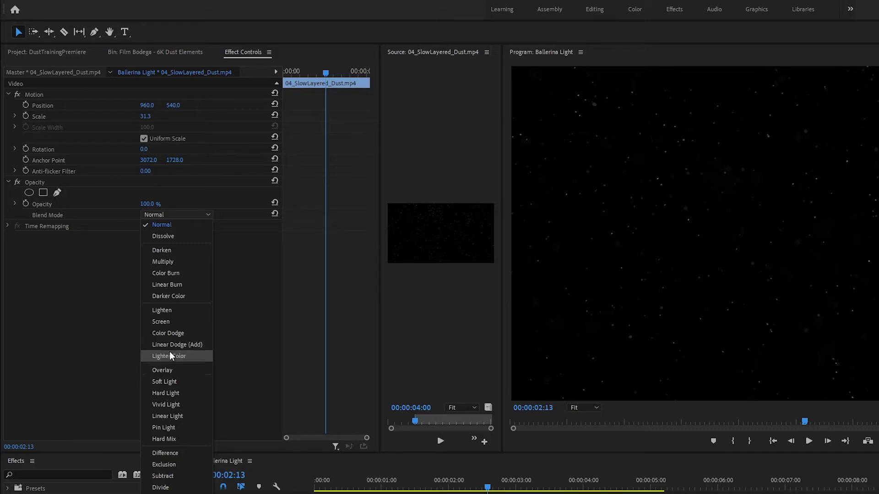
{"action": "left_click", "coordinate": [158, 322]}
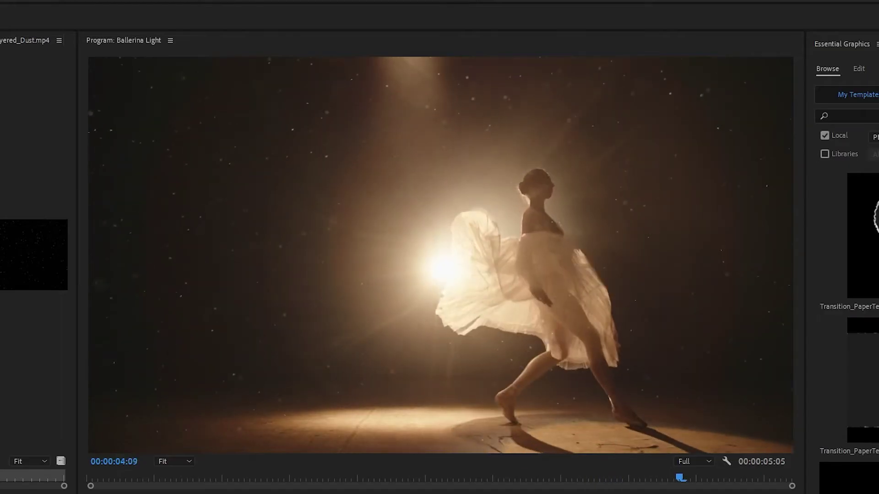
- Scrub through the Ballerina Light sequence to review the blended dust, stopping at 00:00:00:22
{"action": "left_click_drag", "start_coordinate": [680, 478], "coordinate": [143, 478]}
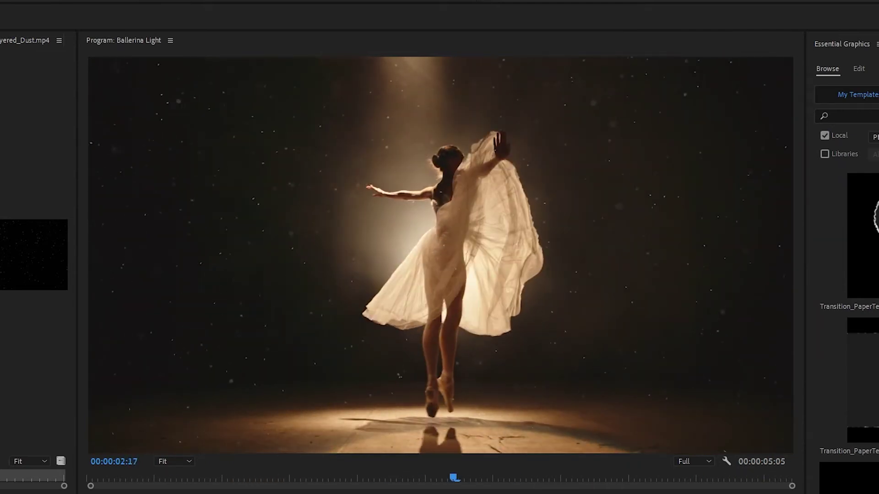
{"action": "left_click_drag", "start_coordinate": [453, 477], "coordinate": [301, 478]}
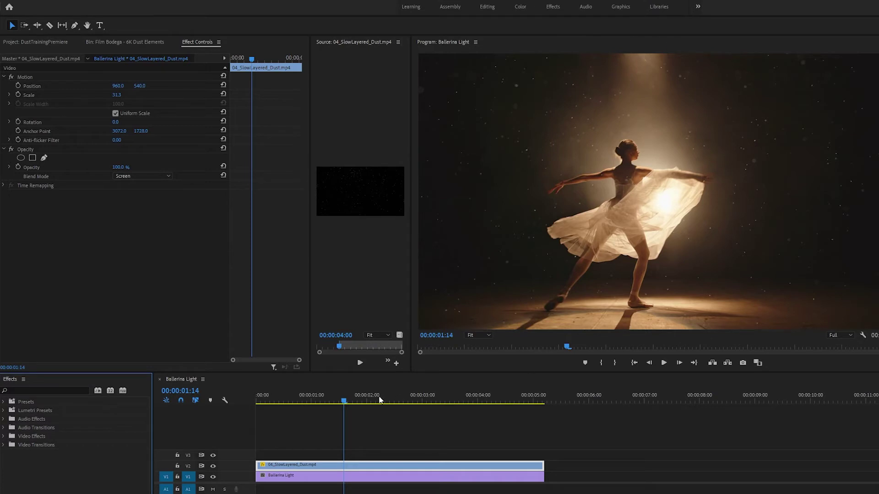
{"action": "left_click_drag", "start_coordinate": [378, 401], "coordinate": [308, 415]}
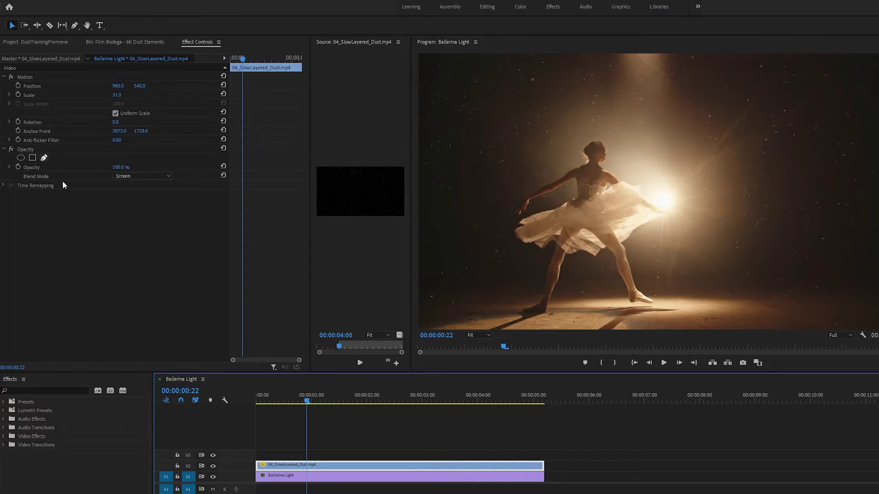
- Draw a closed free-form opacity mask on the dust clip, loosely surrounding the dancer and the glowing light
{"action": "left_click", "coordinate": [33, 158]}
{"action": "left_click", "coordinate": [649, 62]}
{"action": "left_click", "coordinate": [548, 74]}
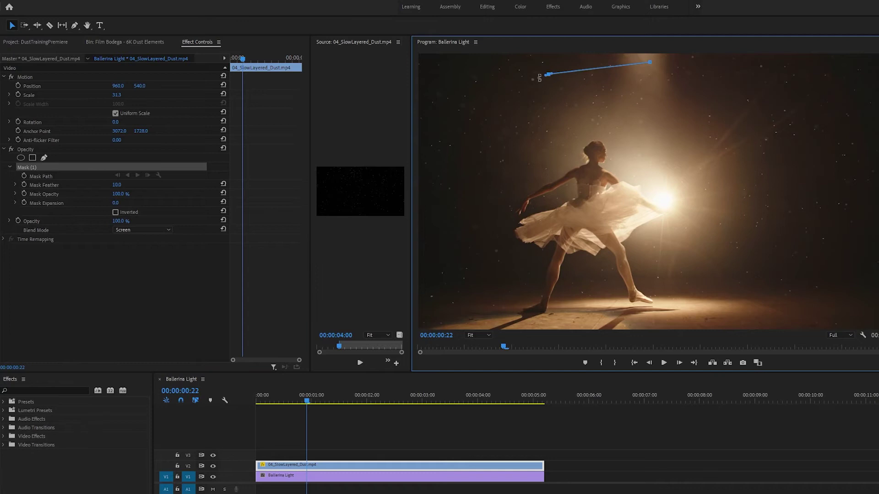
{"action": "left_click_drag", "start_coordinate": [512, 94], "coordinate": [502, 107]}
{"action": "left_click_drag", "start_coordinate": [485, 172], "coordinate": [480, 182]}
{"action": "left_click_drag", "start_coordinate": [473, 265], "coordinate": [469, 273]}
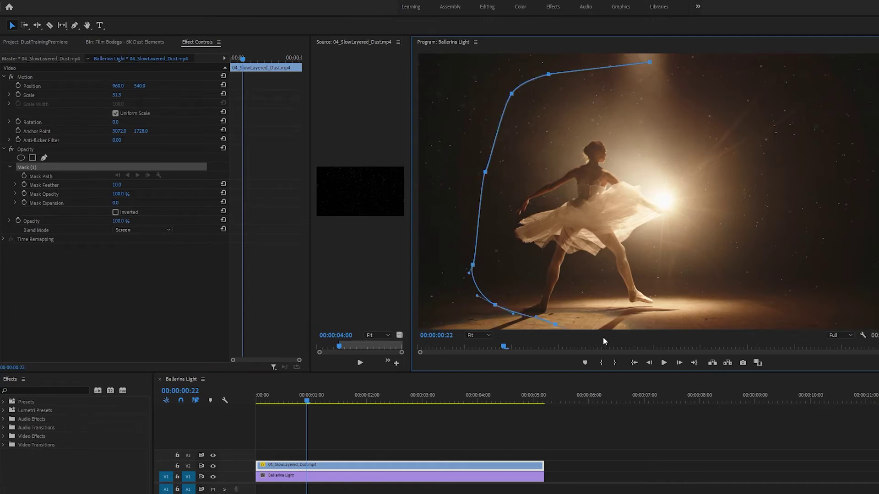
{"action": "left_click_drag", "start_coordinate": [677, 329], "coordinate": [688, 327]}
{"action": "left_click_drag", "start_coordinate": [801, 289], "coordinate": [816, 284]}
{"action": "left_click_drag", "start_coordinate": [842, 208], "coordinate": [842, 201]}
{"action": "left_click_drag", "start_coordinate": [825, 126], "coordinate": [819, 120]}
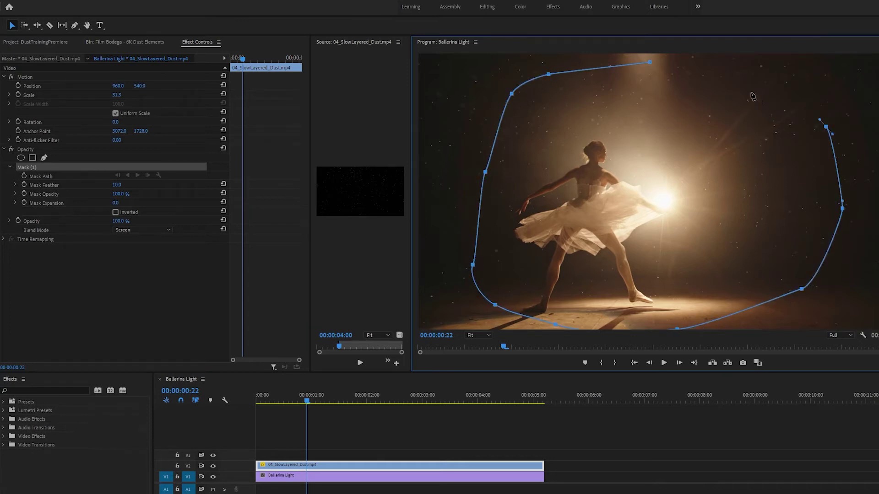
{"action": "left_click", "coordinate": [650, 62]}
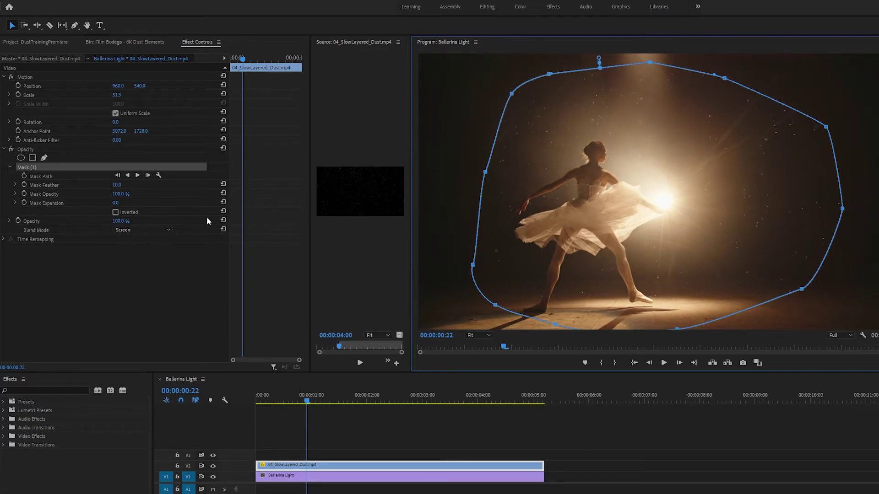
{"action": "left_click", "coordinate": [412, 446]}
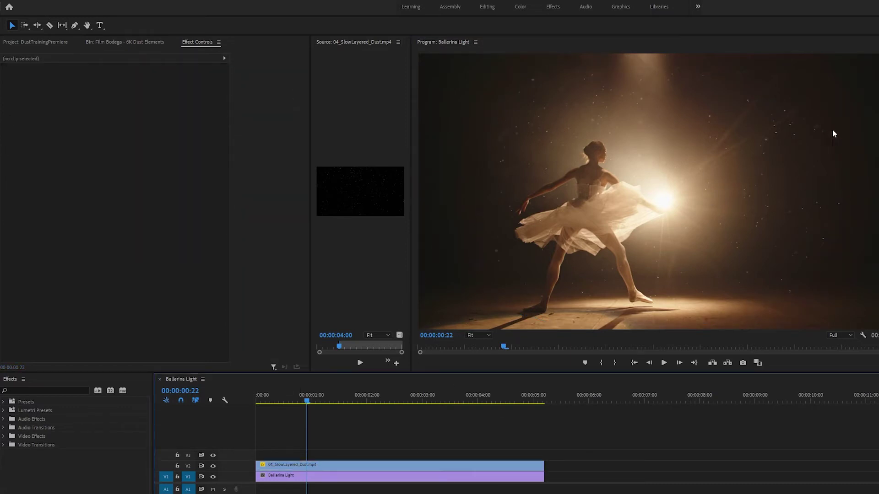
- Set the Mask Feather of the dust clip's opacity mask to 1080 and check the softened edge without the mask outline
{"action": "left_click", "coordinate": [371, 467]}
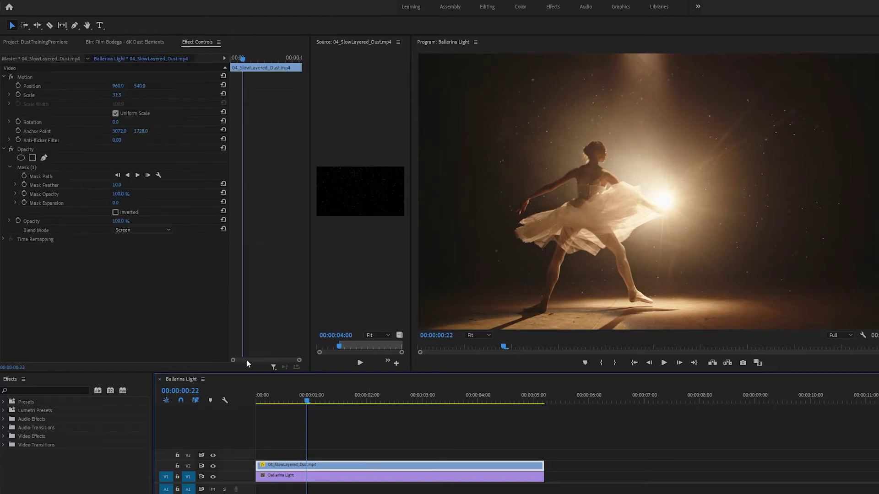
{"action": "left_click", "coordinate": [118, 187]}
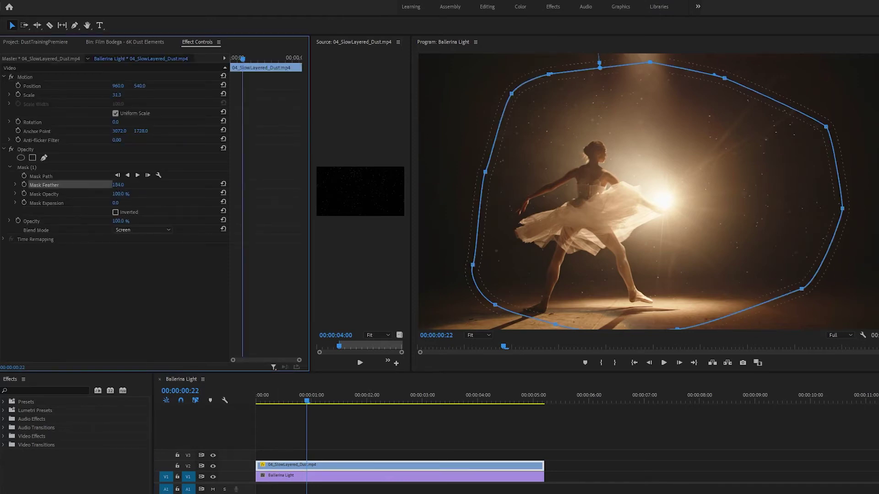
{"action": "left_click_drag", "start_coordinate": [119, 185], "coordinate": [64, 185]}
{"action": "left_click", "coordinate": [538, 439]}
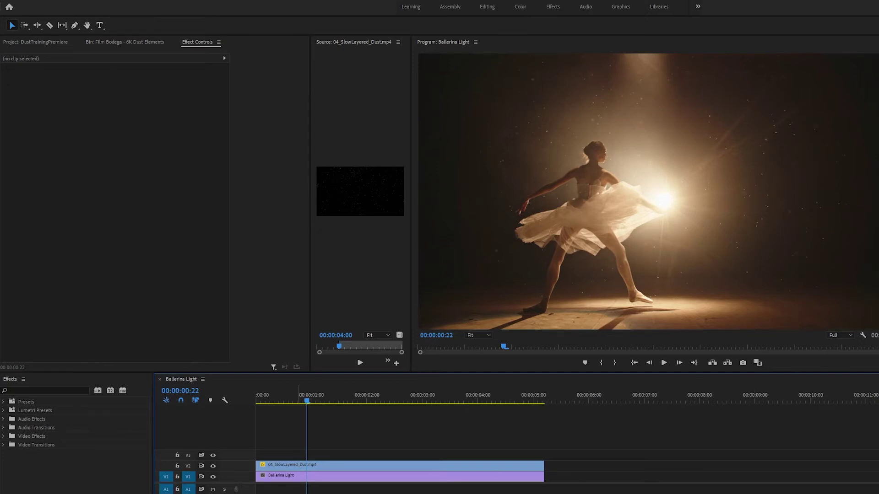
{"action": "left_click", "coordinate": [359, 465]}
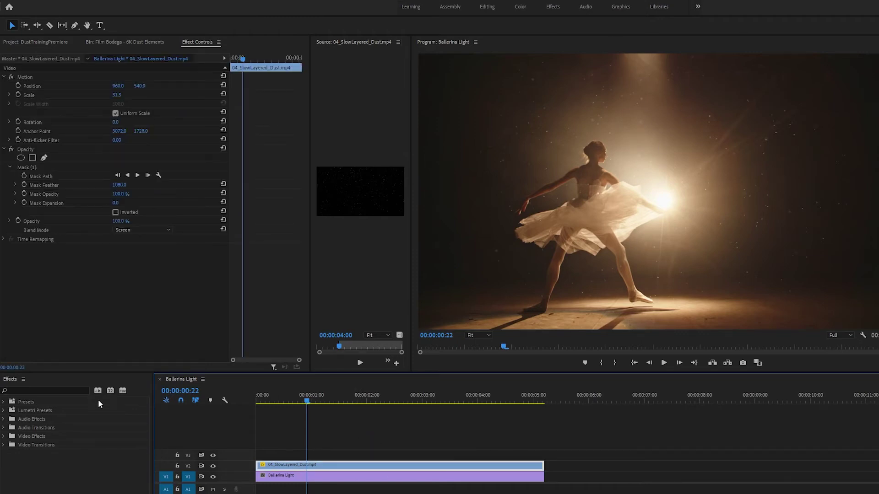
- Find the Lumetri Color effect and apply it to the 04_SlowLayered_Dust.mp4 clip on V2
{"action": "left_click", "coordinate": [59, 389]}
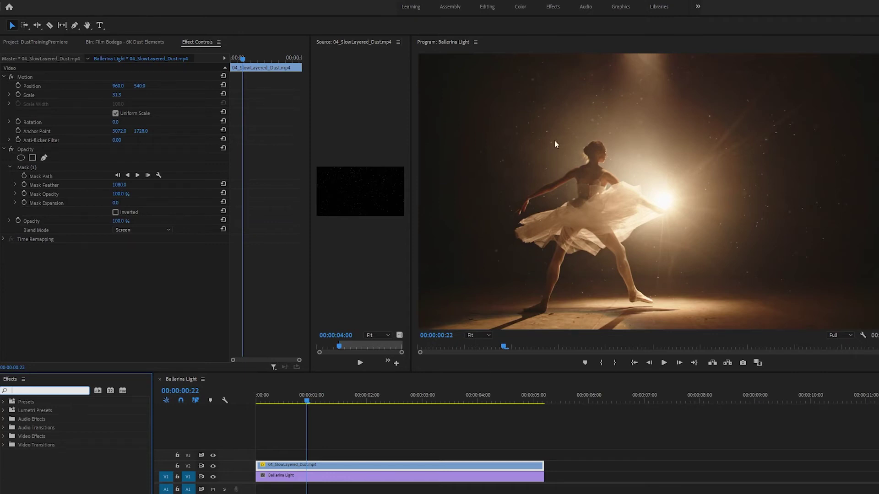
{"action": "left_click", "coordinate": [541, 431]}
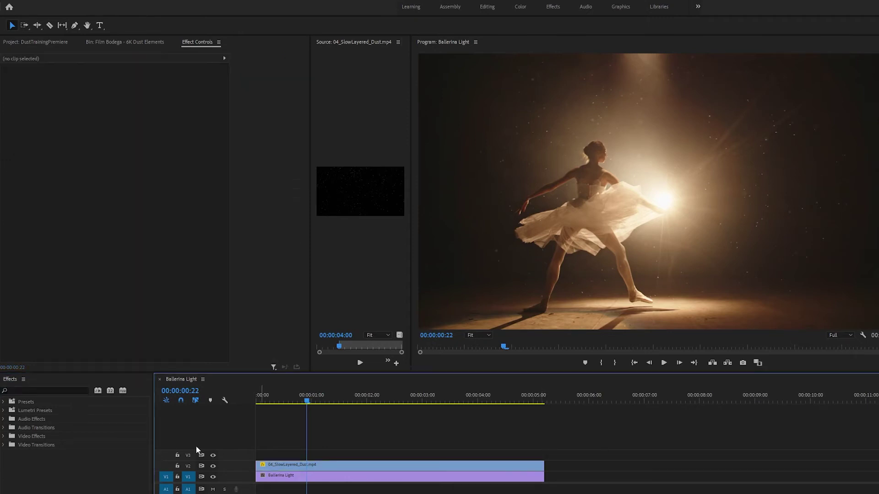
{"action": "left_click", "coordinate": [83, 472]}
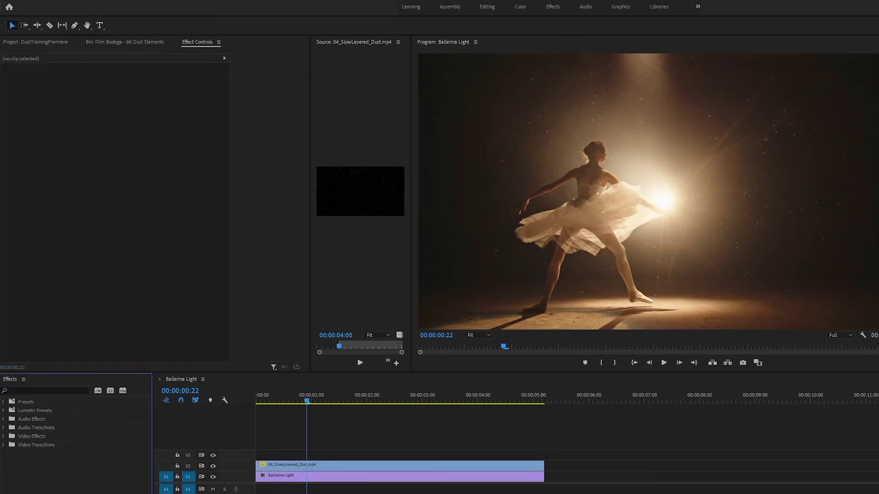
{"action": "left_click", "coordinate": [36, 389]}
{"action": "type", "text": "lumetri"}
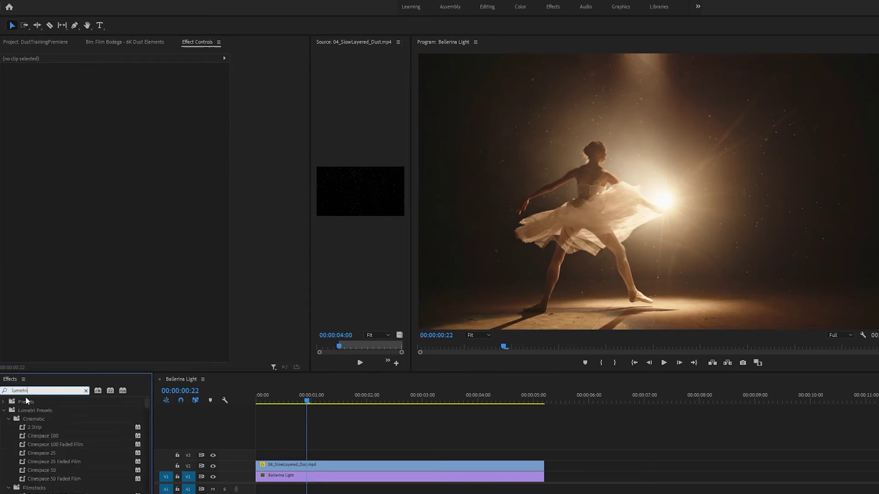
{"action": "left_click", "coordinate": [4, 410]}
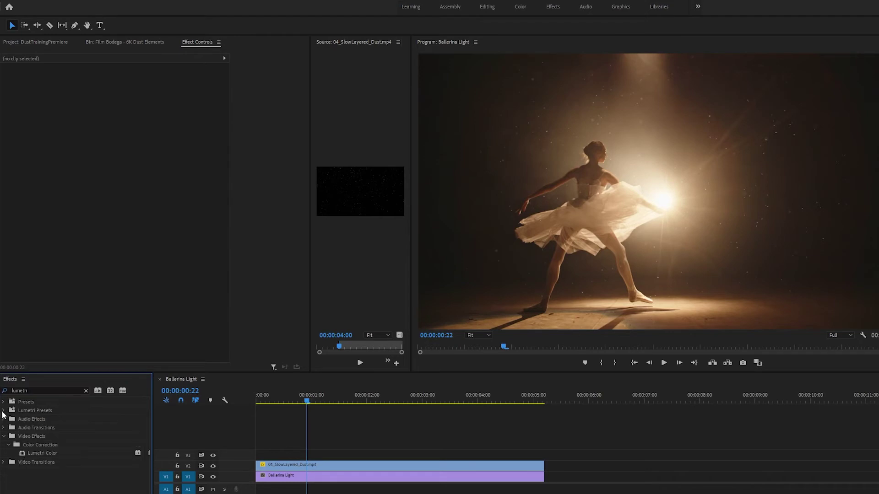
{"action": "left_click_drag", "start_coordinate": [41, 455], "coordinate": [328, 470]}
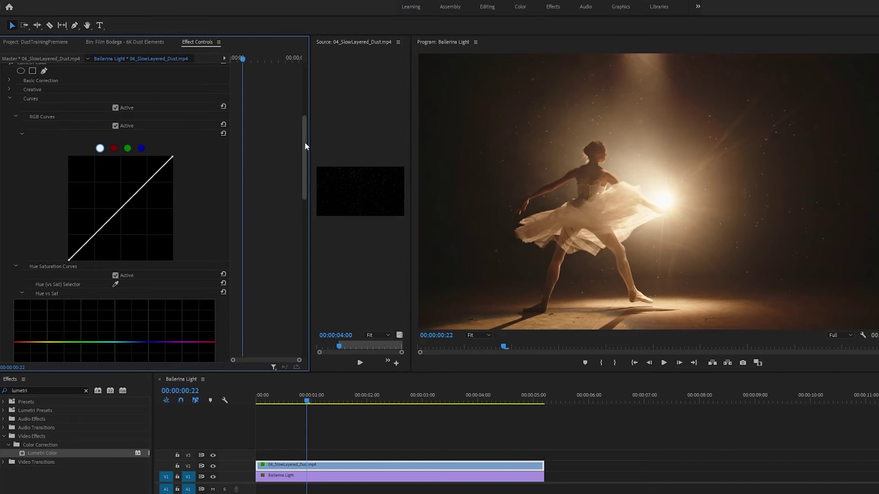
- Shape the dust clip's master RGB curve into a strong S by lowering shadows and raising highlights, and enlarge the program preview
{"action": "left_click_drag", "start_coordinate": [304, 141], "coordinate": [302, 132]}
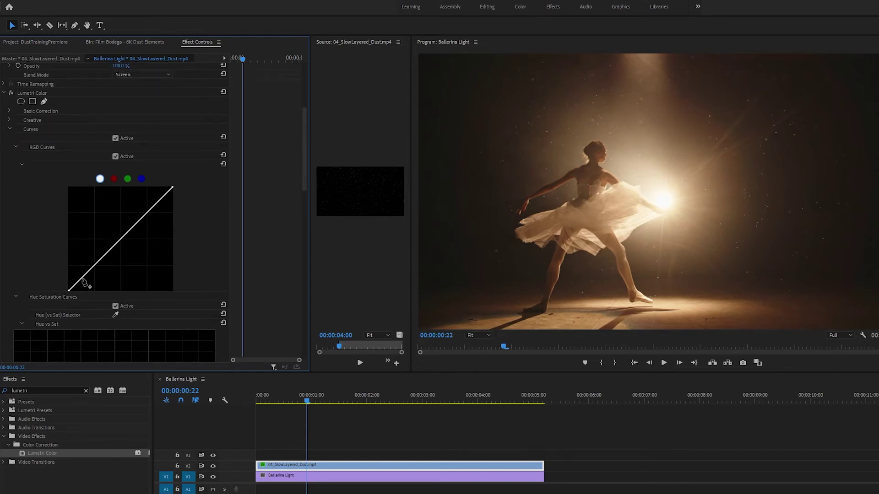
{"action": "left_click_drag", "start_coordinate": [81, 279], "coordinate": [85, 282]}
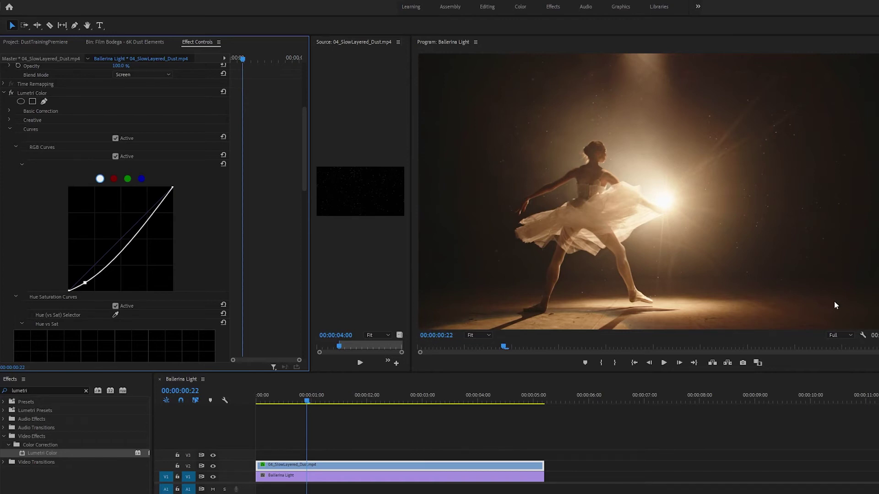
{"action": "left_click_drag", "start_coordinate": [411, 350], "coordinate": [300, 354]}
{"action": "left_click_drag", "start_coordinate": [388, 375], "coordinate": [397, 445]}
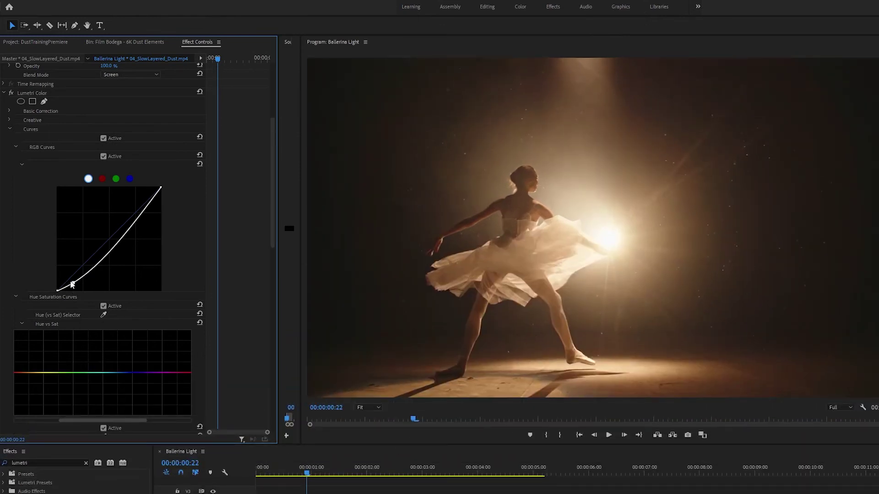
{"action": "mouse_move", "coordinate": [73, 284]}
{"action": "left_mouse_down"}
{"action": "mouse_move", "coordinate": [61, 261]}
{"action": "mouse_move", "coordinate": [79, 283]}
{"action": "left_mouse_up"}
{"action": "left_click_drag", "start_coordinate": [139, 215], "coordinate": [125, 198]}
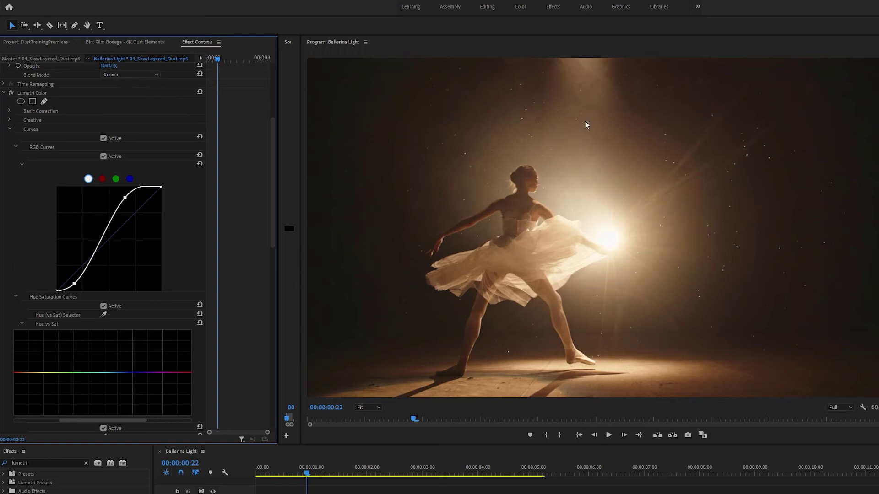
- Pull down the upper part of the dust clip's red curve and add a control point to the upper part of its blue curve
{"action": "left_click", "coordinate": [102, 178]}
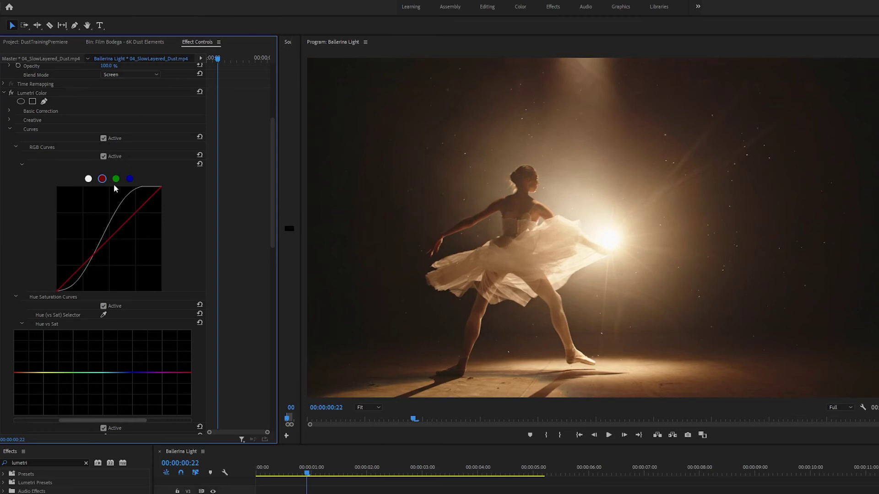
{"action": "mouse_move", "coordinate": [139, 211]}
{"action": "left_mouse_down"}
{"action": "mouse_move", "coordinate": [126, 201]}
{"action": "mouse_move", "coordinate": [143, 221]}
{"action": "left_mouse_up"}
{"action": "left_click", "coordinate": [116, 178]}
{"action": "left_click", "coordinate": [130, 179]}
{"action": "left_click", "coordinate": [135, 213]}
{"action": "mouse_move", "coordinate": [298, 481]}
{"action": "left_mouse_down"}
{"action": "mouse_move", "coordinate": [289, 484]}
{"action": "mouse_move", "coordinate": [367, 486]}
{"action": "mouse_move", "coordinate": [309, 491]}
{"action": "left_mouse_up"}
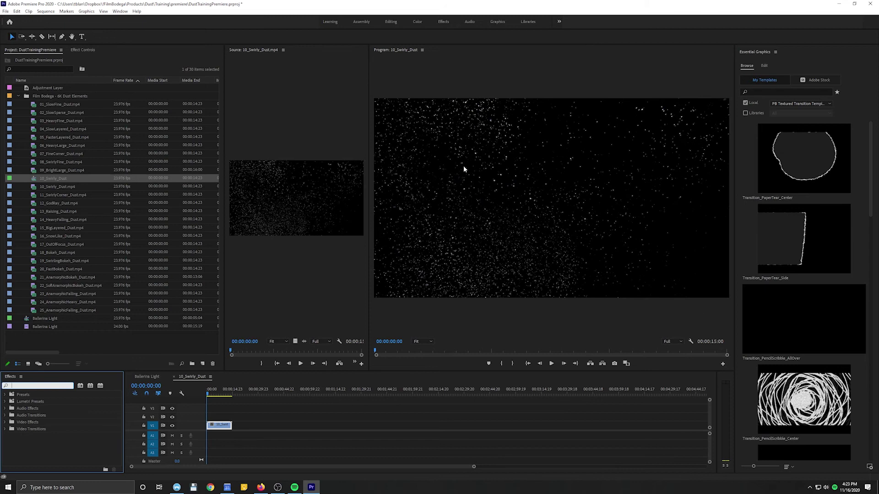
- Find the Tint effect and apply it to the clip in the 10_Swirly_Dust sequence
{"action": "left_click", "coordinate": [274, 432]}
{"action": "left_click", "coordinate": [225, 426]}
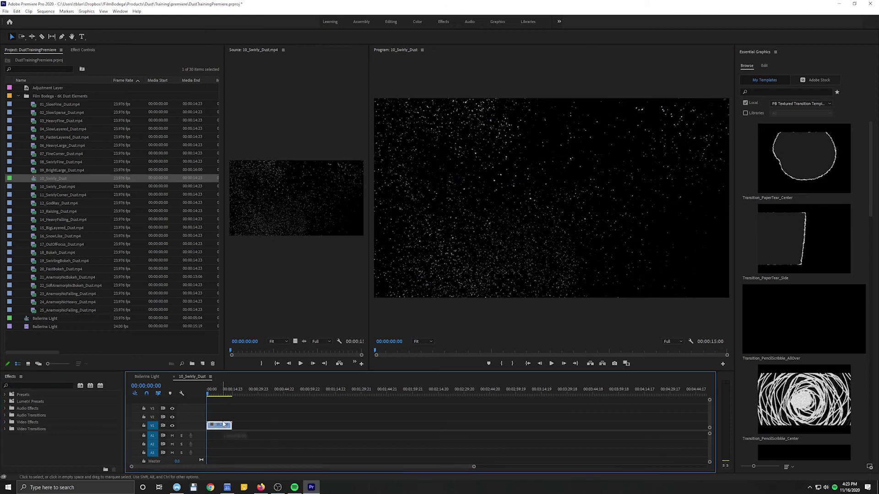
{"action": "left_click", "coordinate": [30, 385]}
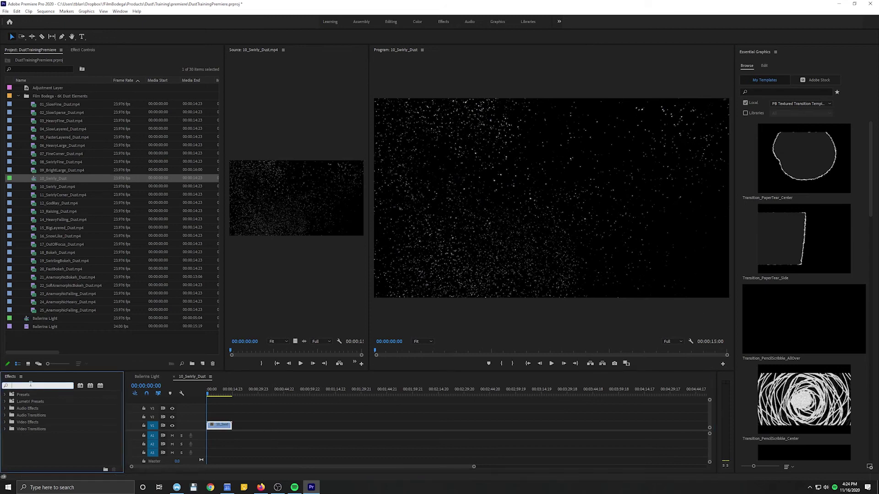
{"action": "type", "text": "tint"}
{"action": "left_click", "coordinate": [28, 436]}
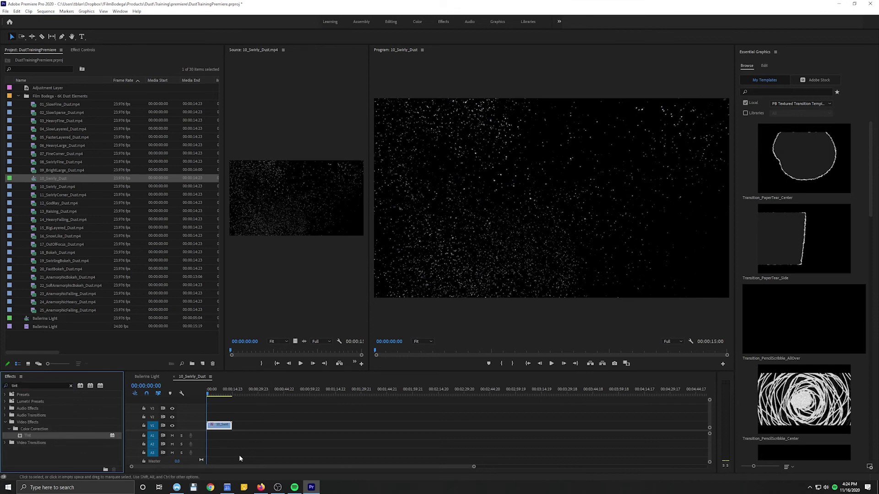
- Set the Tint effect's Map White To color to orange FF8A00 and its Amount to Tint to 55%
{"action": "left_click", "coordinate": [82, 50]}
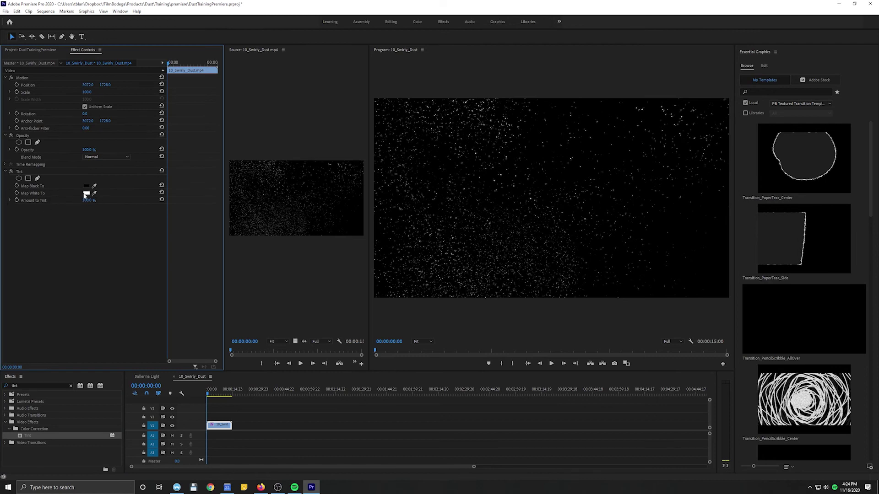
{"action": "left_click", "coordinate": [86, 193]}
{"action": "left_click", "coordinate": [448, 202]}
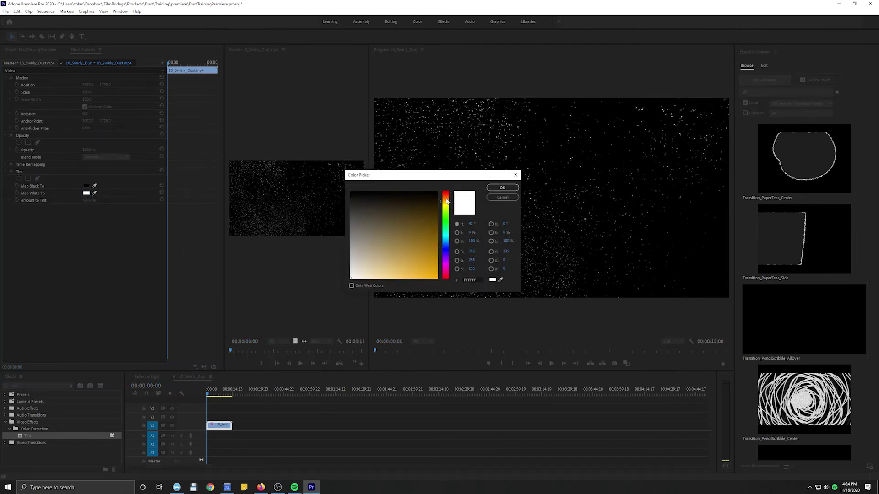
{"action": "left_click_drag", "start_coordinate": [402, 175], "coordinate": [196, 130]}
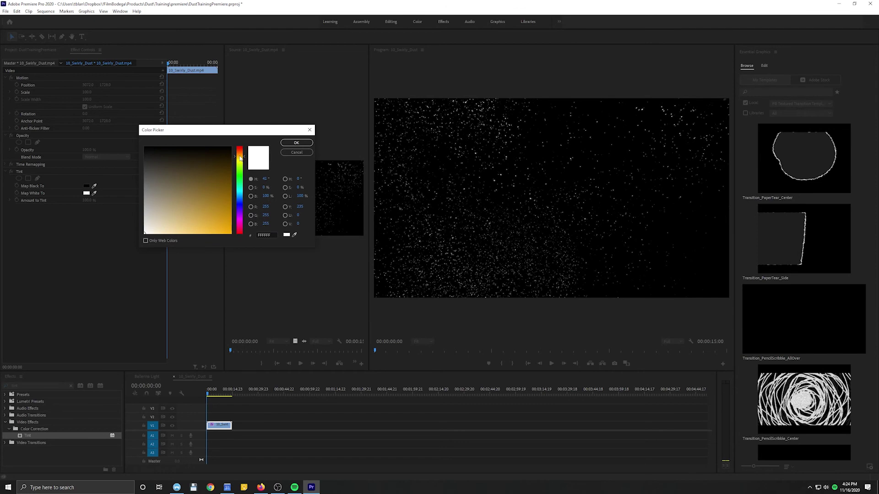
{"action": "left_click_drag", "start_coordinate": [239, 156], "coordinate": [239, 155]}
{"action": "left_click_drag", "start_coordinate": [222, 229], "coordinate": [265, 251]}
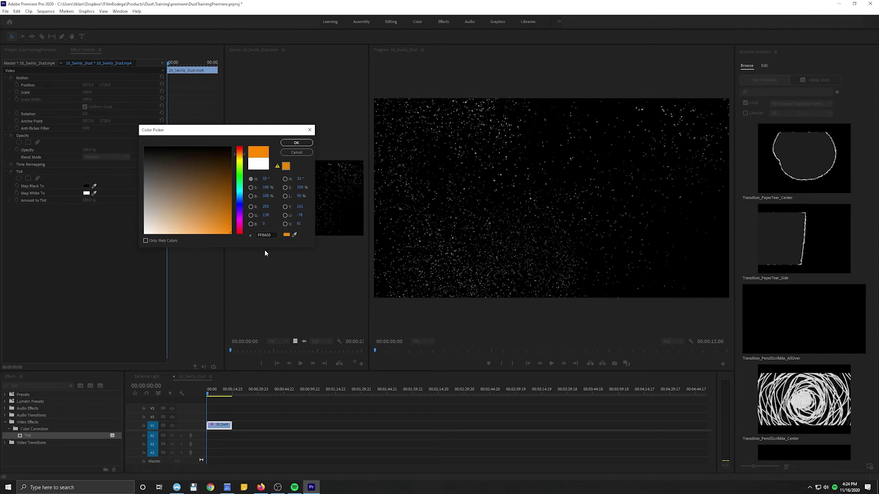
{"action": "left_click", "coordinate": [302, 143]}
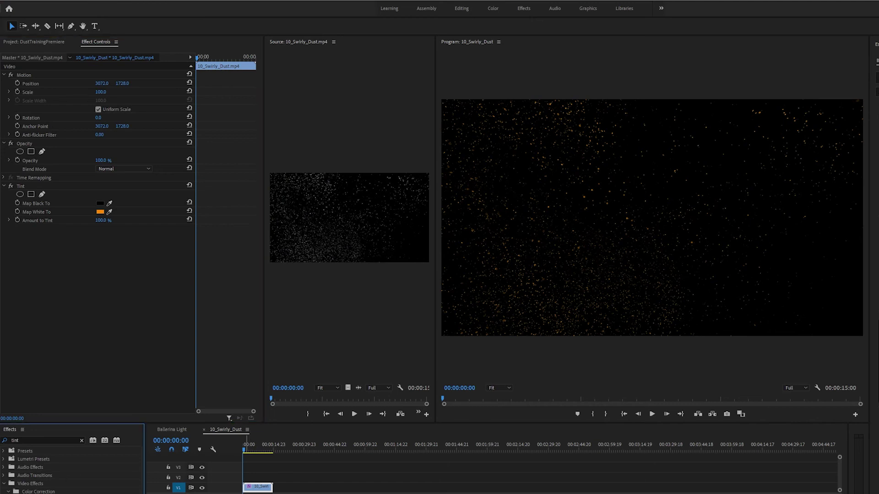
{"action": "left_click", "coordinate": [259, 489]}
{"action": "left_click_drag", "start_coordinate": [101, 221], "coordinate": [80, 221]}
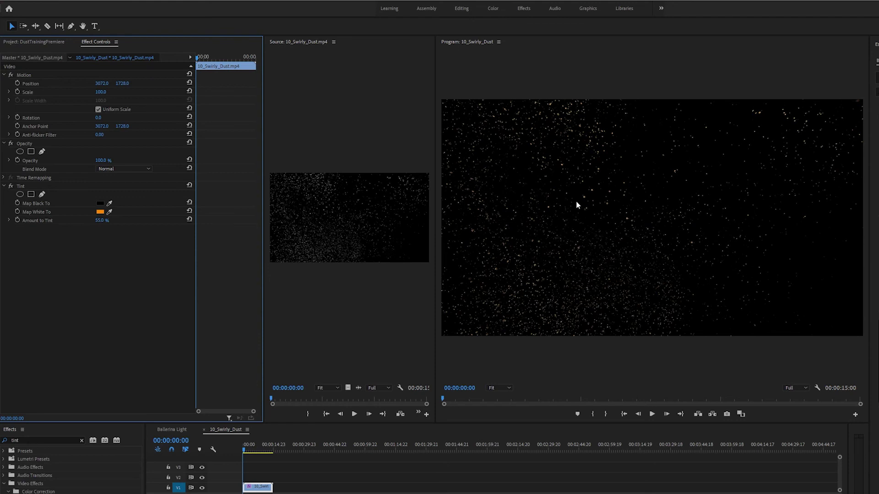
- Find the Lumetri Color effect and apply it to the tinted 10_Swirly_Dust.mp4 clip
{"action": "left_click", "coordinate": [45, 440]}
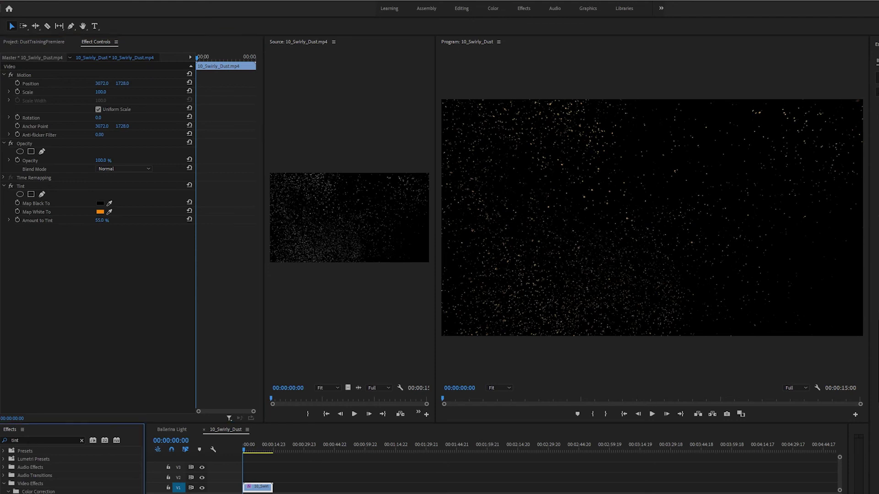
{"action": "left_click", "coordinate": [82, 441]}
{"action": "type", "text": "lumetr"}
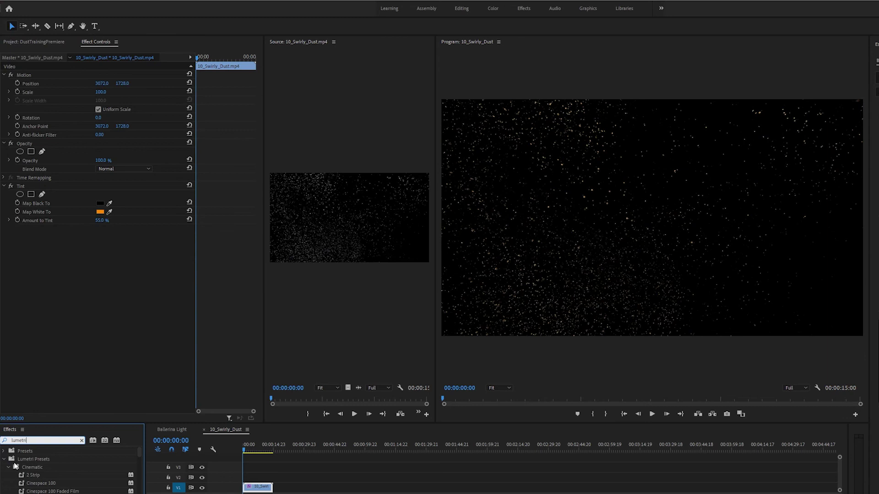
{"action": "left_click", "coordinate": [3, 459]}
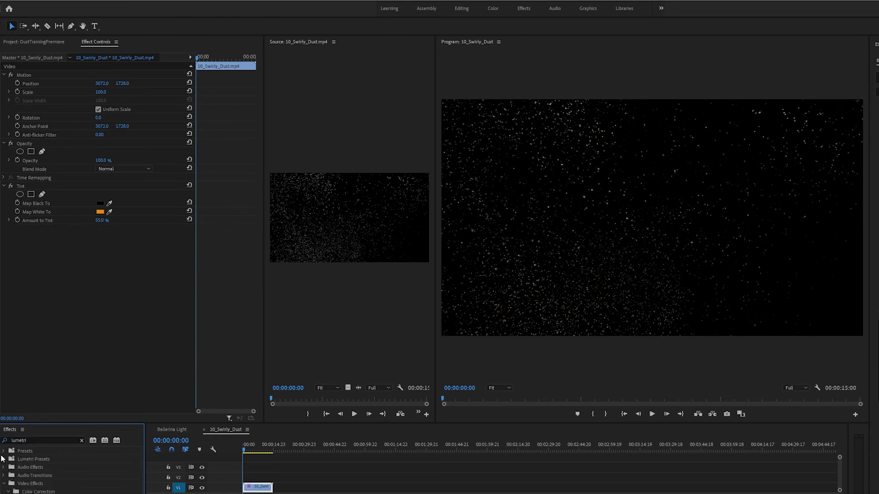
{"action": "left_click_drag", "start_coordinate": [229, 473], "coordinate": [259, 489]}
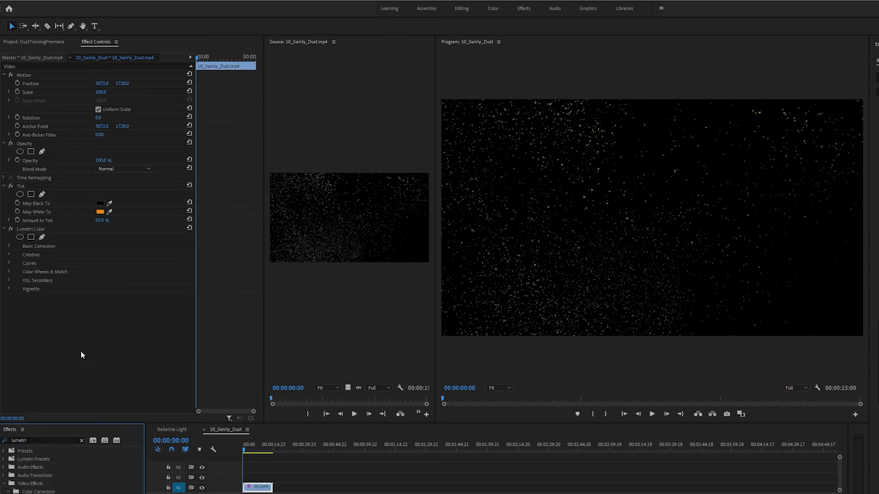
- Shape the swirly dust clip's master RGB curve into an S by raising the highlights and lowering the shadows
{"action": "left_click", "coordinate": [16, 263]}
{"action": "scroll", "coordinate": [55, 351], "scroll_direction": "down", "scroll_amount": 1}
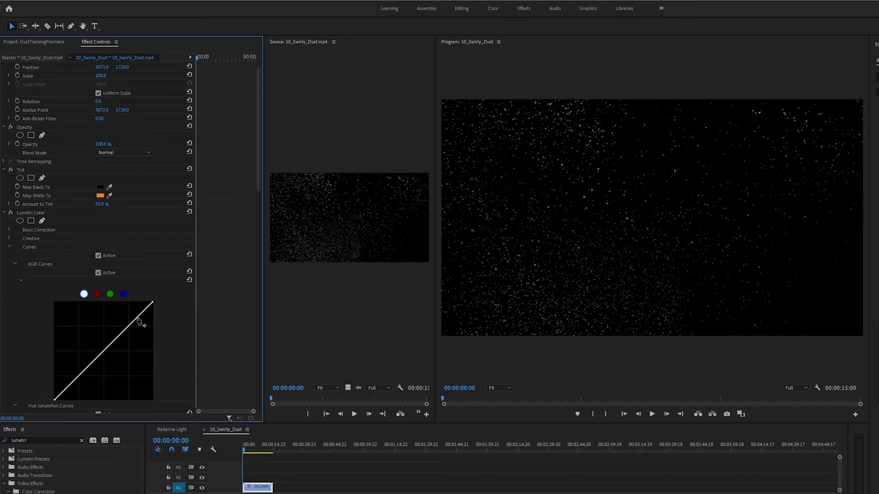
{"action": "left_click_drag", "start_coordinate": [138, 320], "coordinate": [121, 313]}
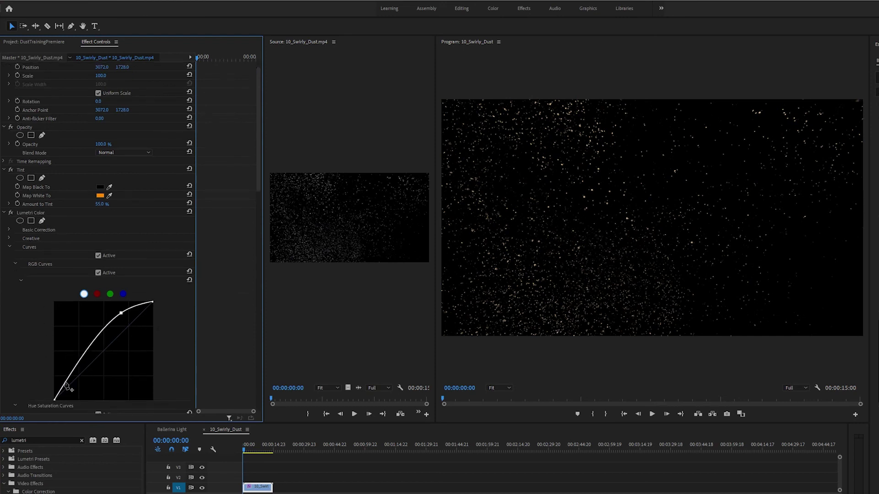
{"action": "left_click_drag", "start_coordinate": [66, 387], "coordinate": [72, 397]}
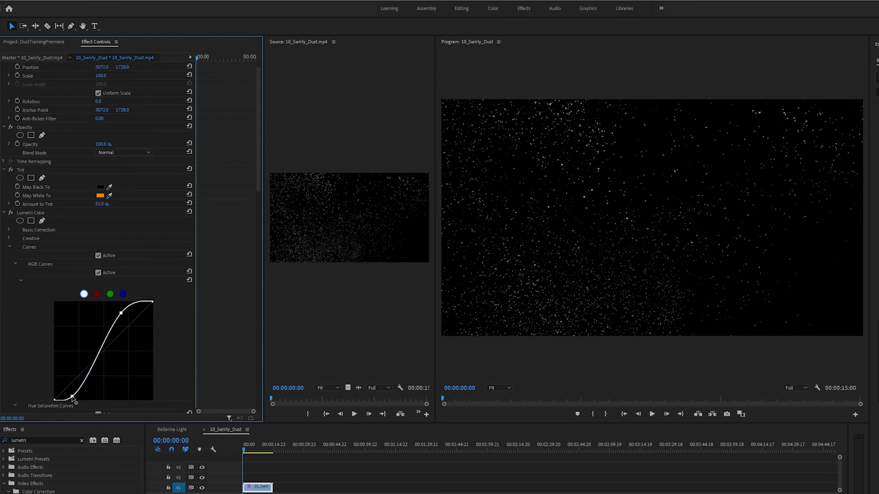
- Set Temperature to 138 in the swirly dust clip's Lumetri Basic Correction
{"action": "left_click", "coordinate": [10, 247]}
{"action": "left_click", "coordinate": [9, 255]}
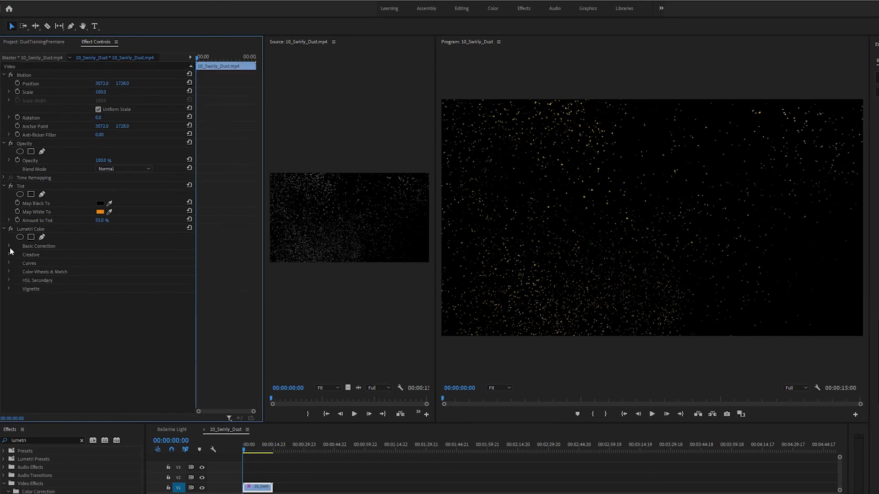
{"action": "scroll", "coordinate": [55, 366], "scroll_direction": "down", "scroll_amount": 2}
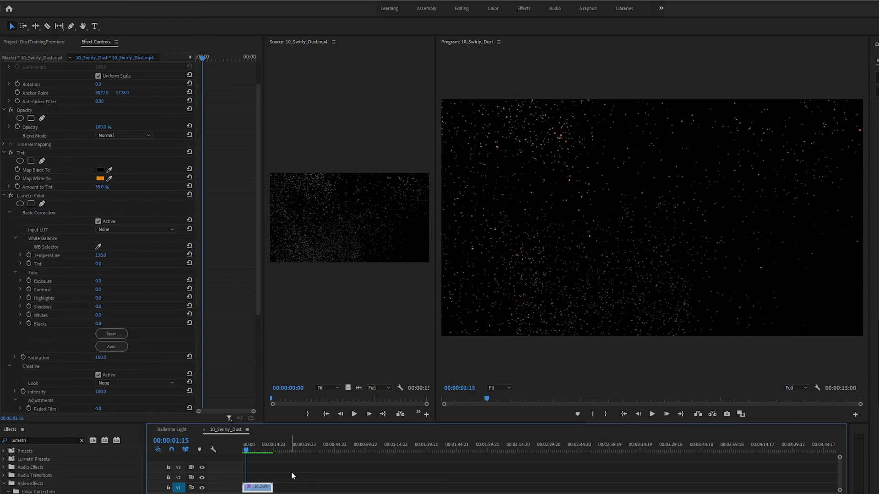
- Play the 10_Swirly_Dust sequence from the start to review the color-graded dust
{"action": "left_click", "coordinate": [292, 474]}
{"action": "left_click_drag", "start_coordinate": [251, 448], "coordinate": [214, 449]}
{"action": "key", "text": "space"}
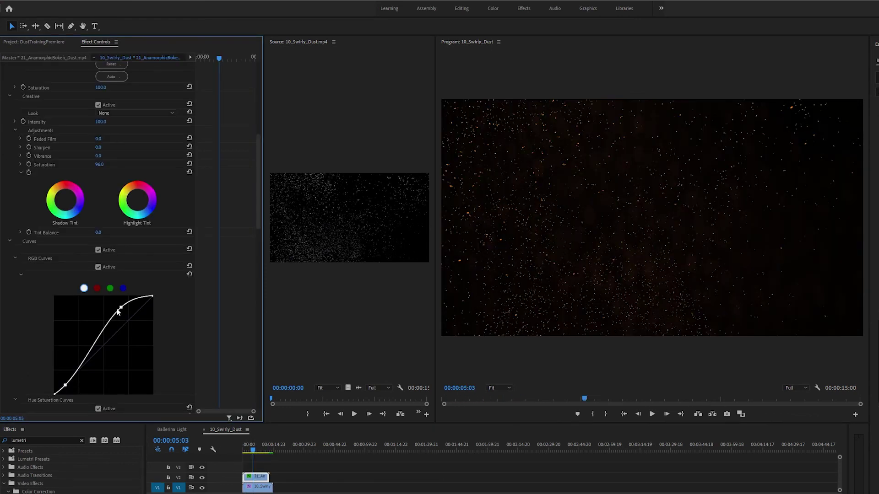
- Brighten the 21_AnamorphicBokeh_Dust clip on V2 by raising the highlights and shadows of its master RGB curve
{"action": "mouse_move", "coordinate": [121, 303]}
{"action": "left_mouse_down"}
{"action": "mouse_move", "coordinate": [100, 288]}
{"action": "mouse_move", "coordinate": [112, 297]}
{"action": "left_mouse_up"}
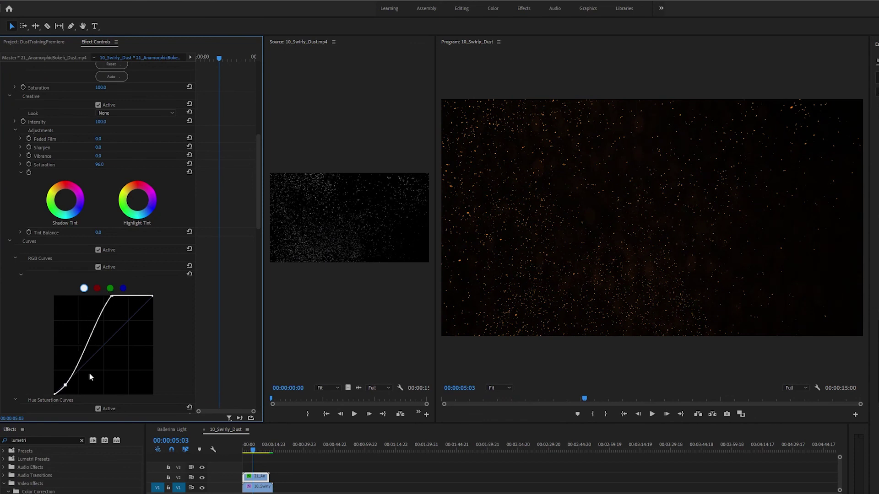
{"action": "left_click_drag", "start_coordinate": [66, 388], "coordinate": [59, 389]}
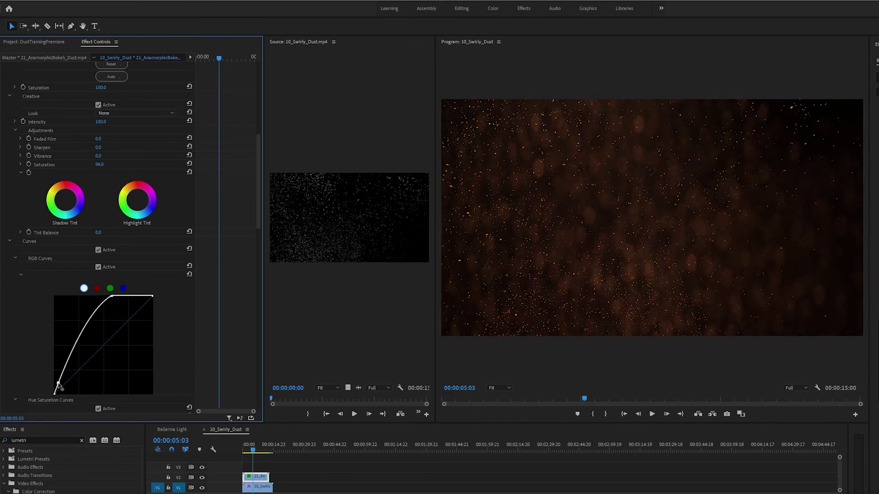
- Play the layered swirly and bokeh dust from the sequence start, stopping at 00:00:03:07
{"action": "left_click", "coordinate": [302, 478]}
{"action": "left_click_drag", "start_coordinate": [250, 451], "coordinate": [215, 451]}
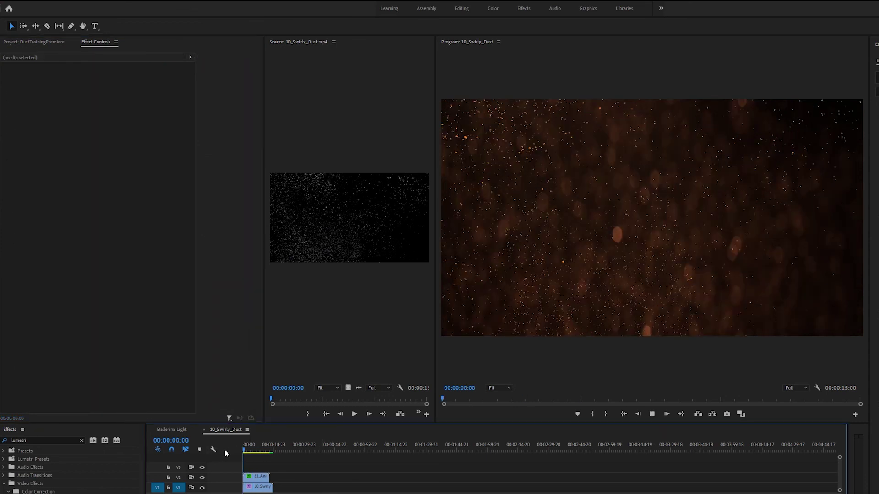
{"action": "key", "text": "space"}
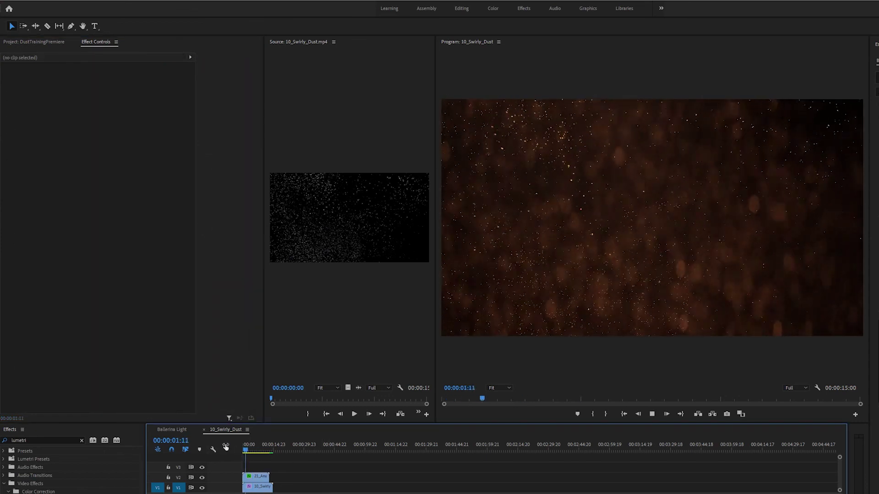
{"action": "key", "text": "space"}
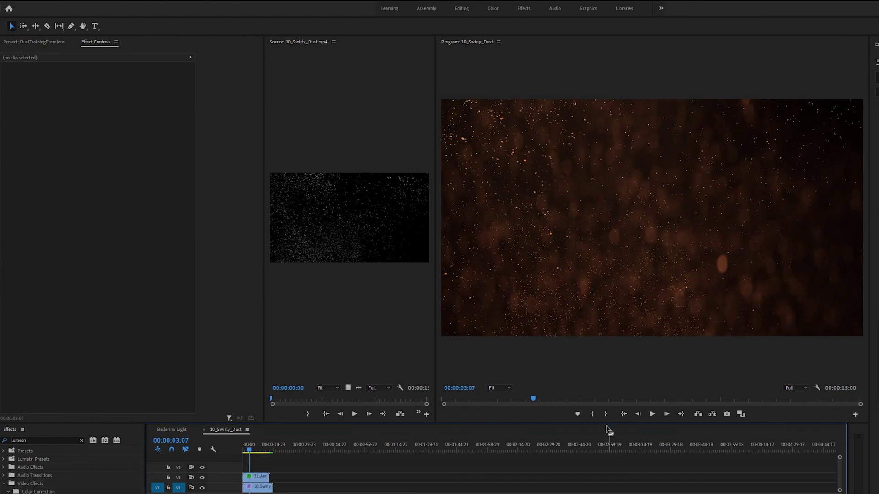